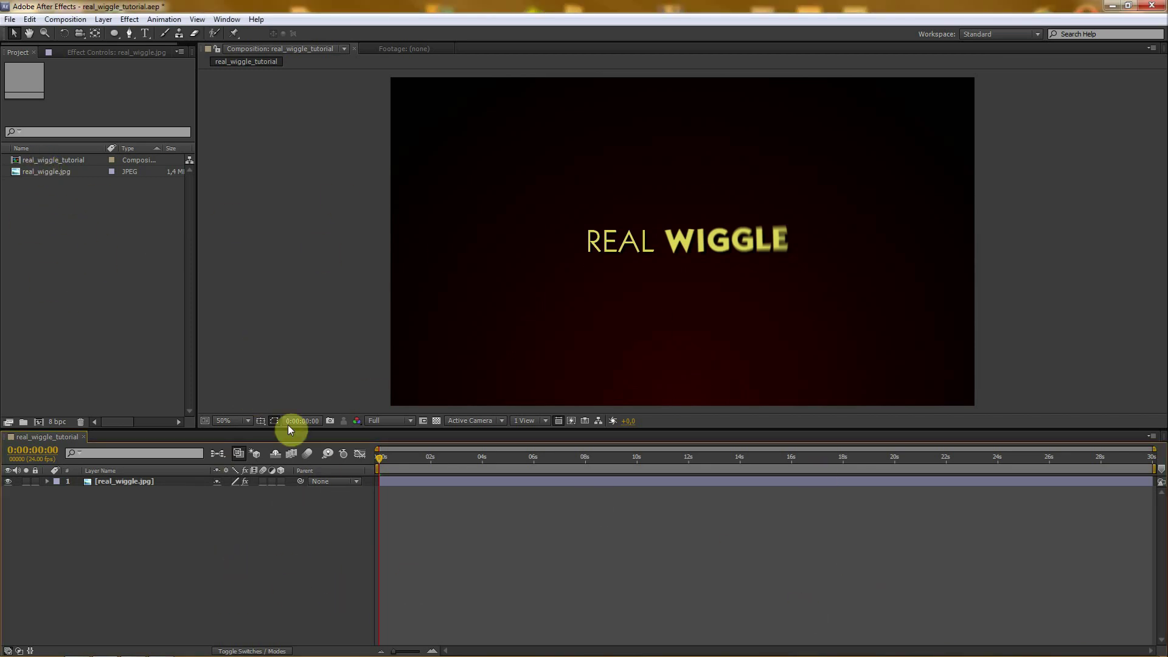
Import the real_wiggle.aep project file into the Project panel.
right_click(27, 210)
mouse_move(55, 258)
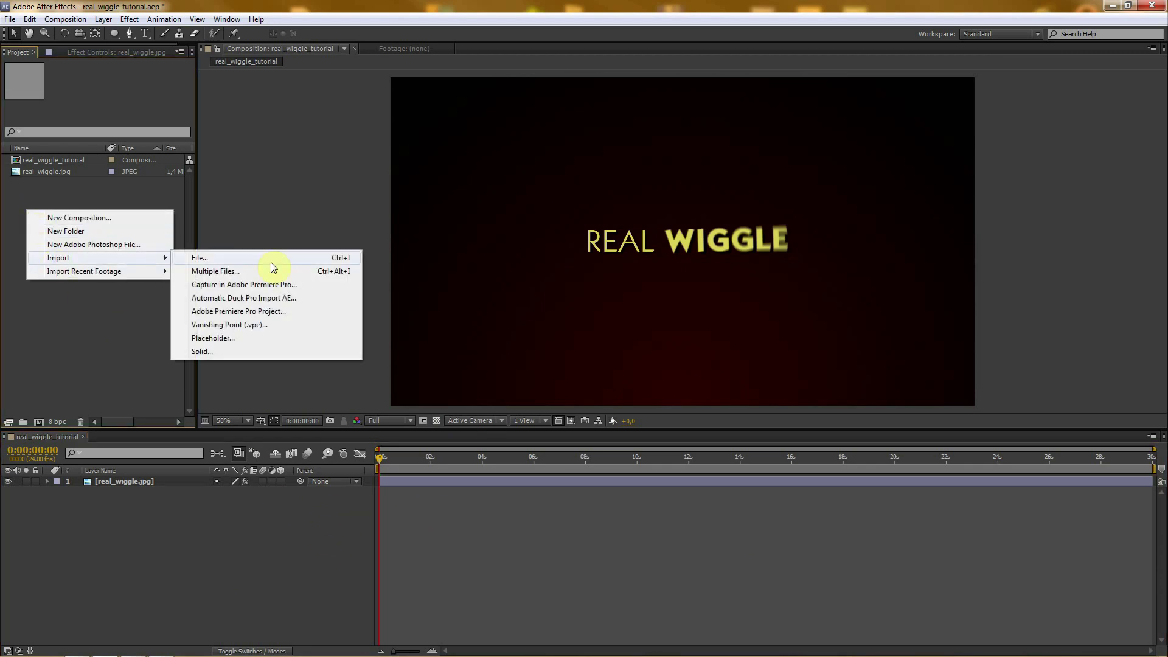
left_click(271, 261)
left_click(498, 86)
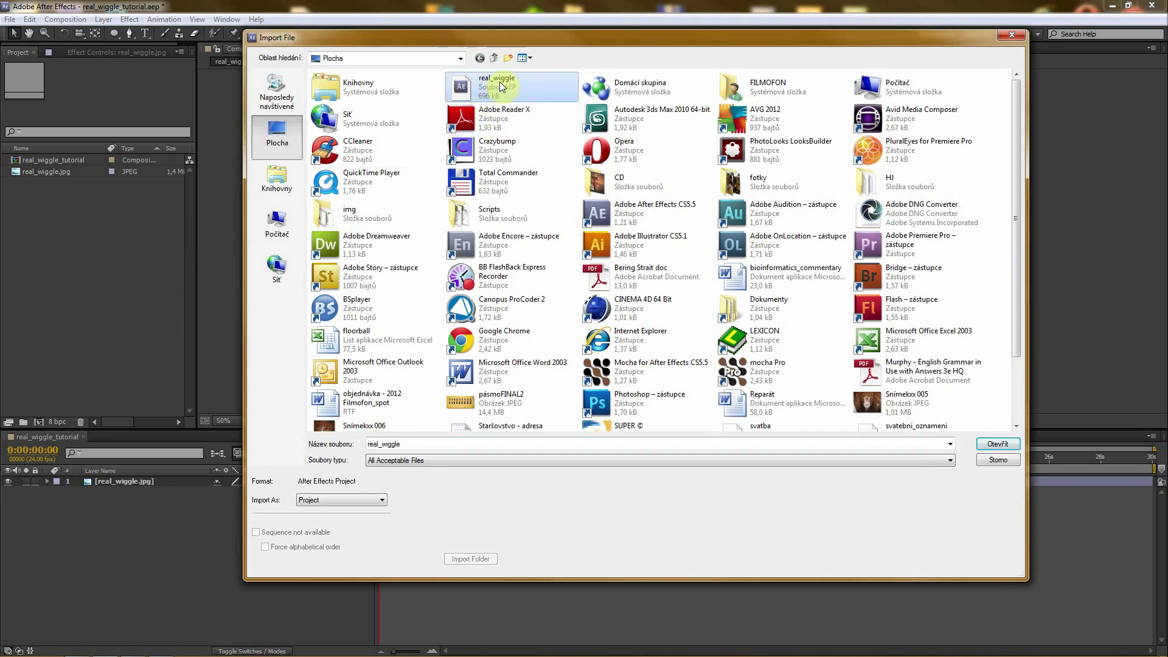
left_click(997, 444)
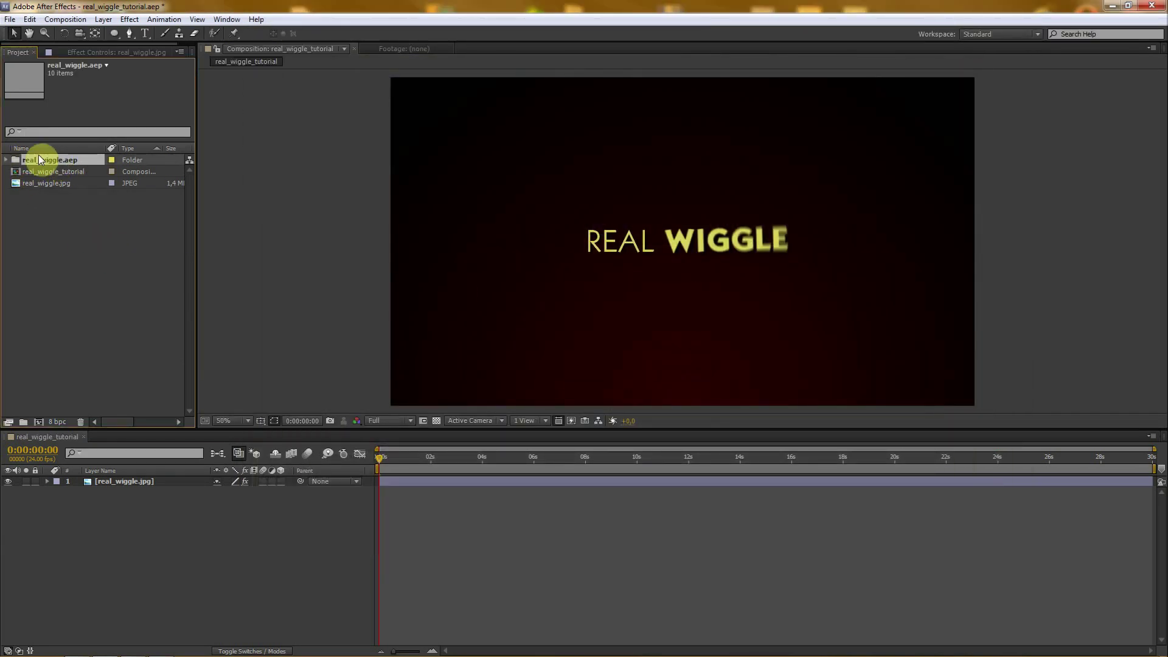
Expand the imported real_wiggle.aep folder, check its Solids, and select the real wiggle comp.
left_click(7, 160)
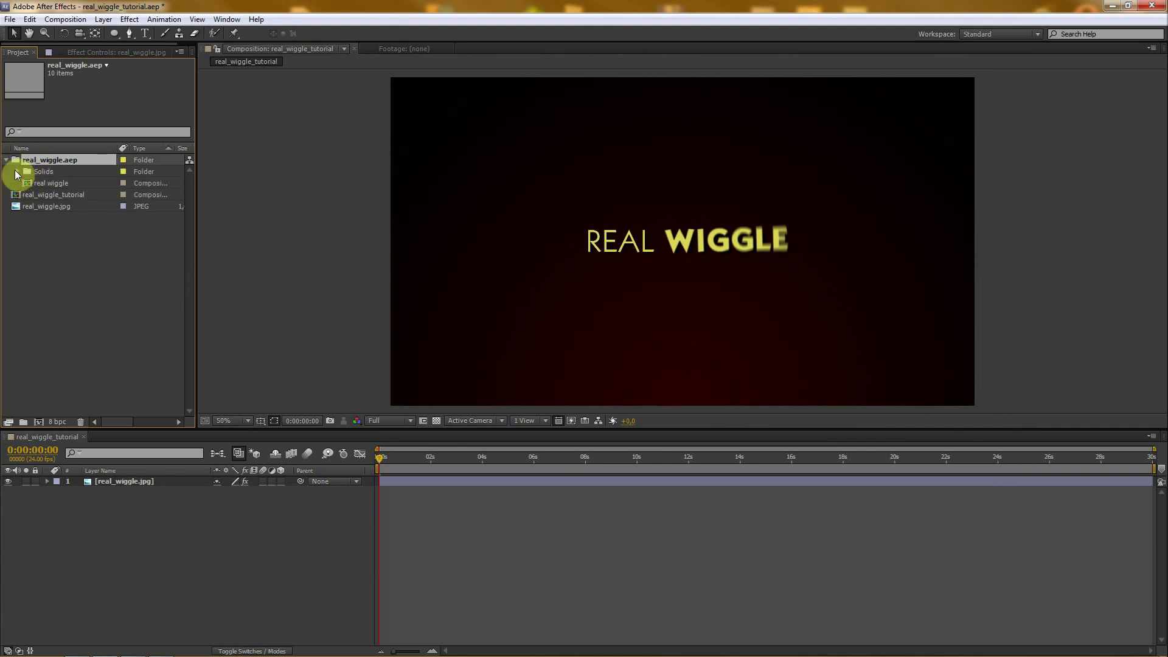
left_click(17, 171)
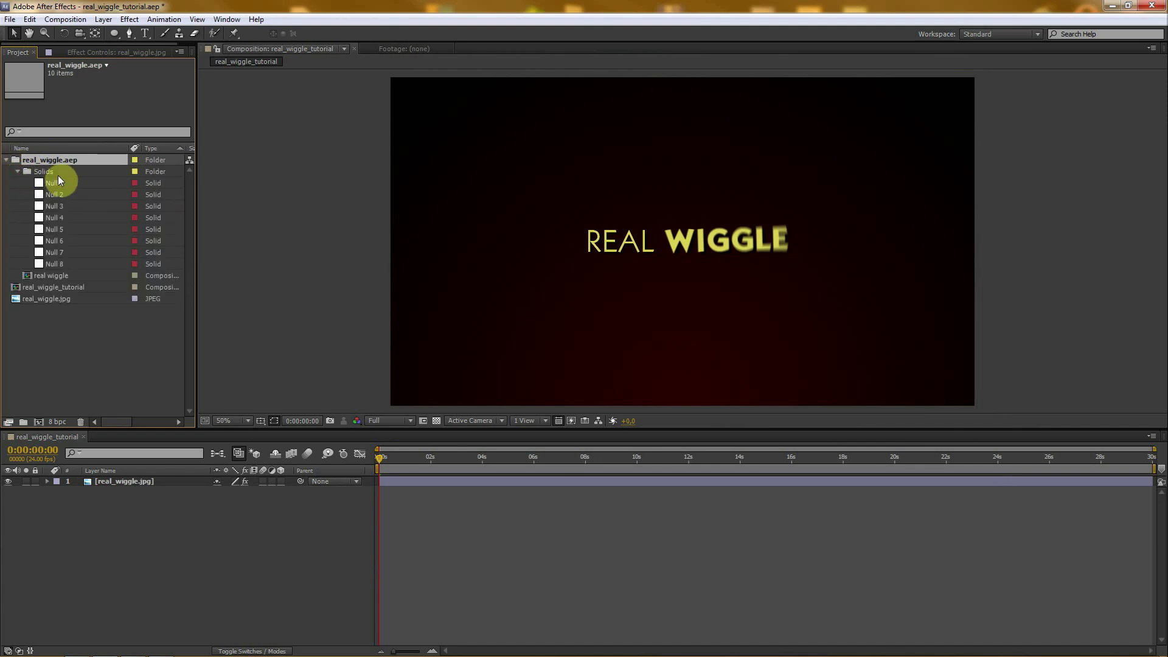
left_click(17, 172)
left_click_drag(26, 185, 110, 184)
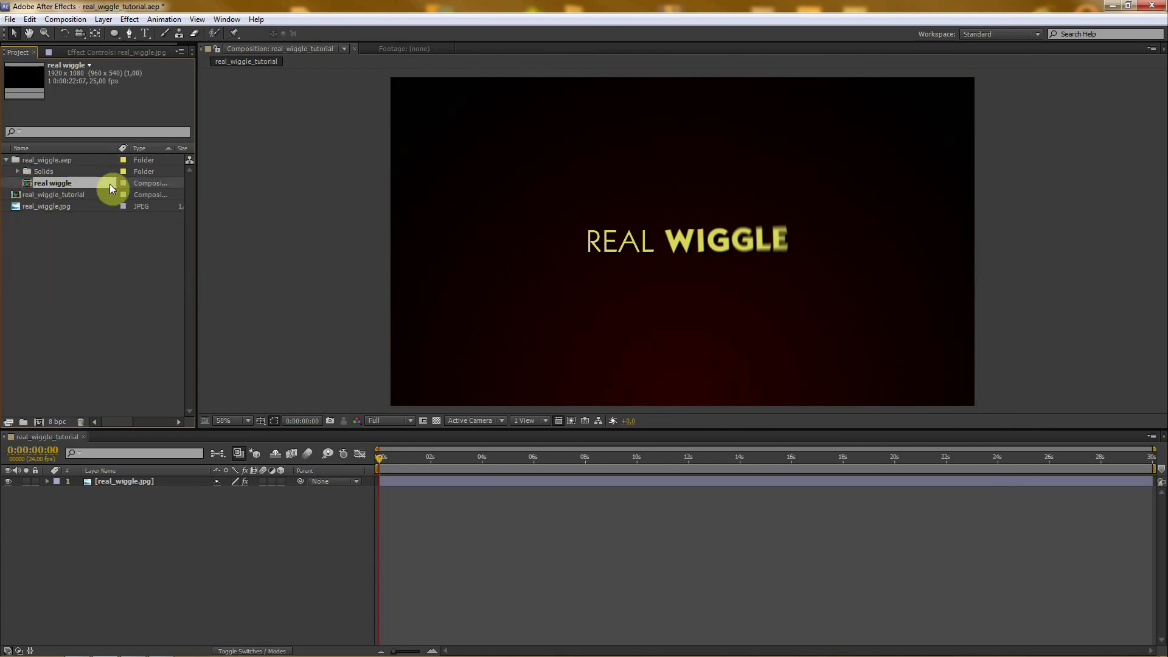
Open the real wiggle comp and enlarge the timeline to view its eight layers.
double_click(29, 181)
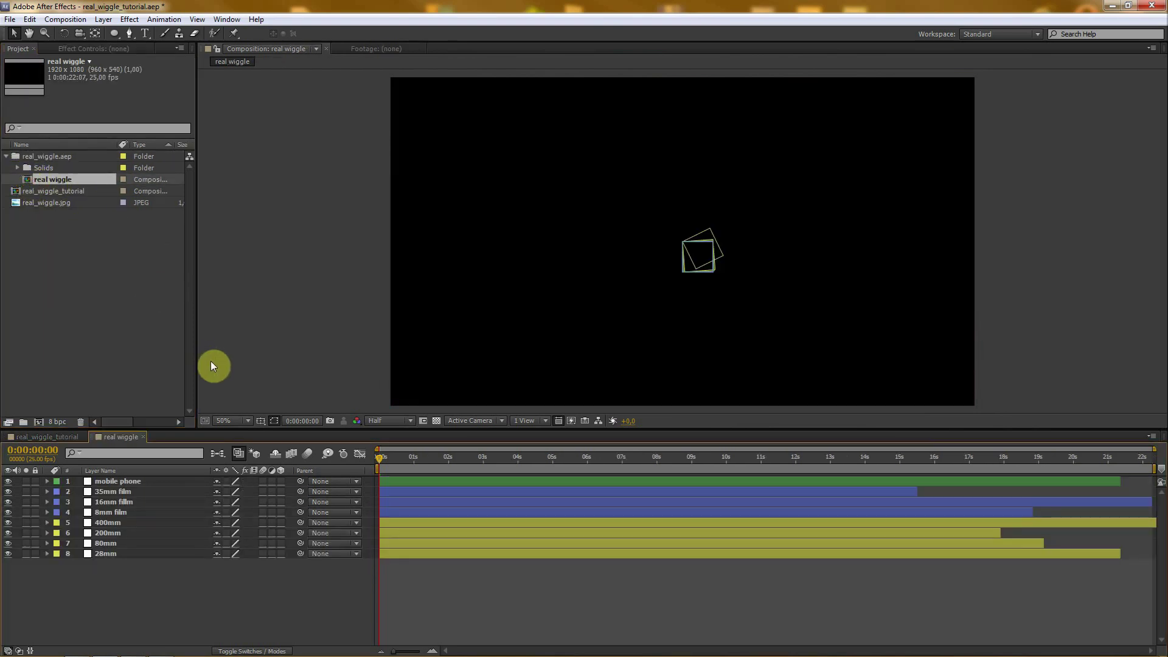
left_click_drag(257, 429, 256, 387)
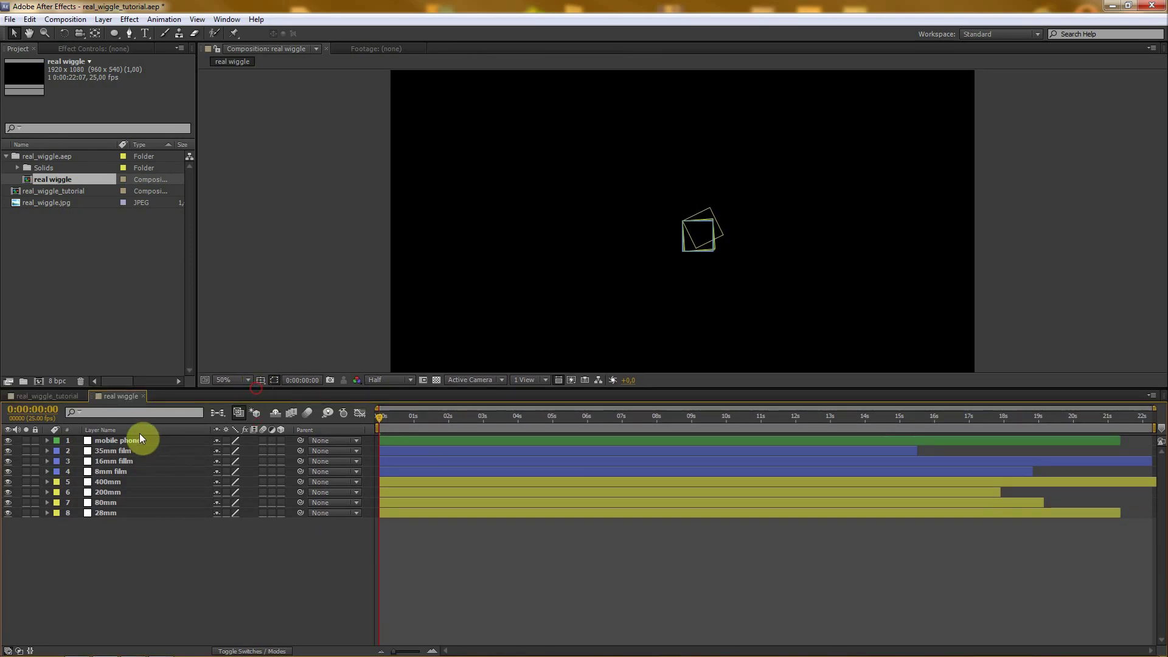
left_click(123, 440)
left_click(107, 517)
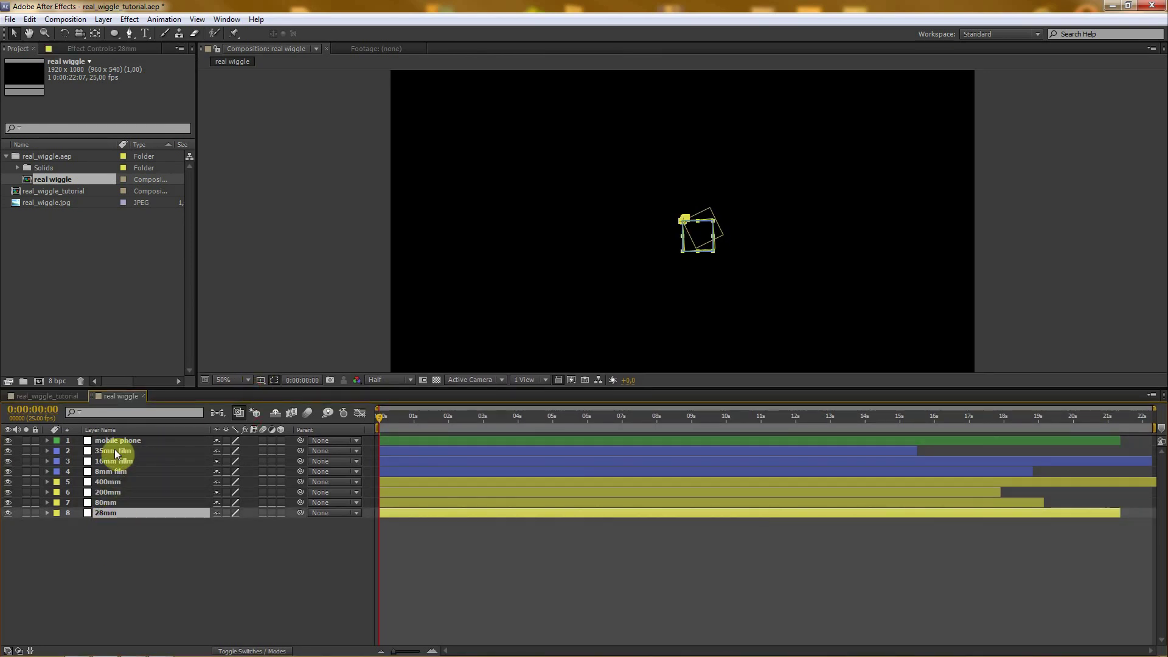
Inspect the mobile phone layer's keyframes with U, then collapse it and enlarge the viewer.
left_click(115, 443)
key("u")
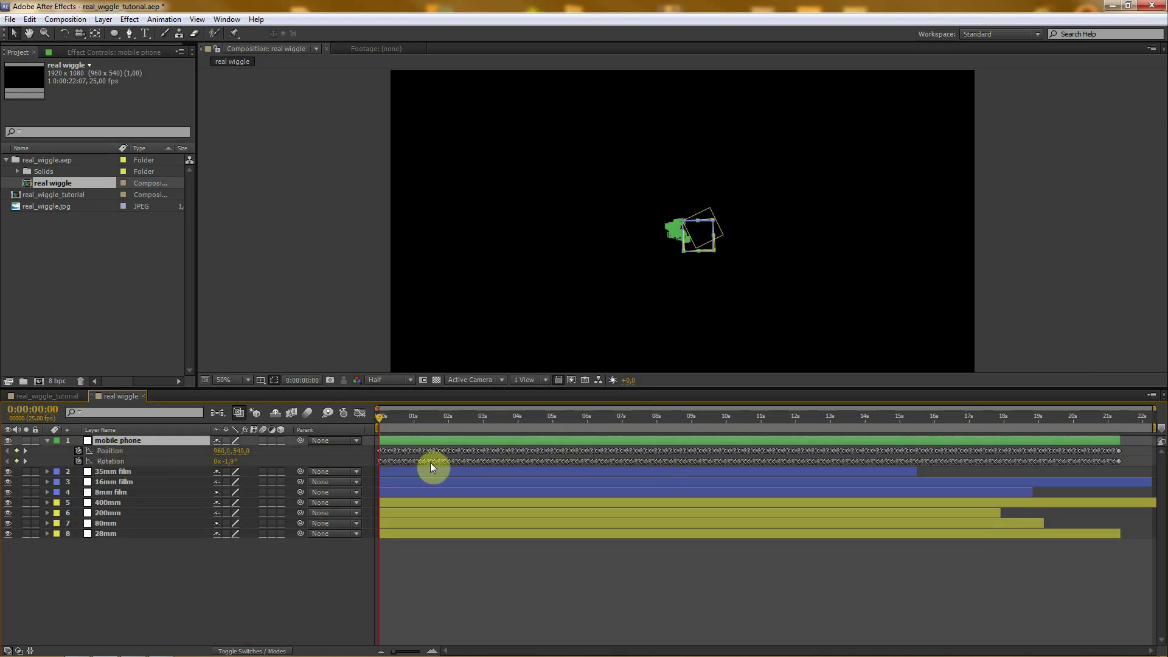
left_click(48, 440)
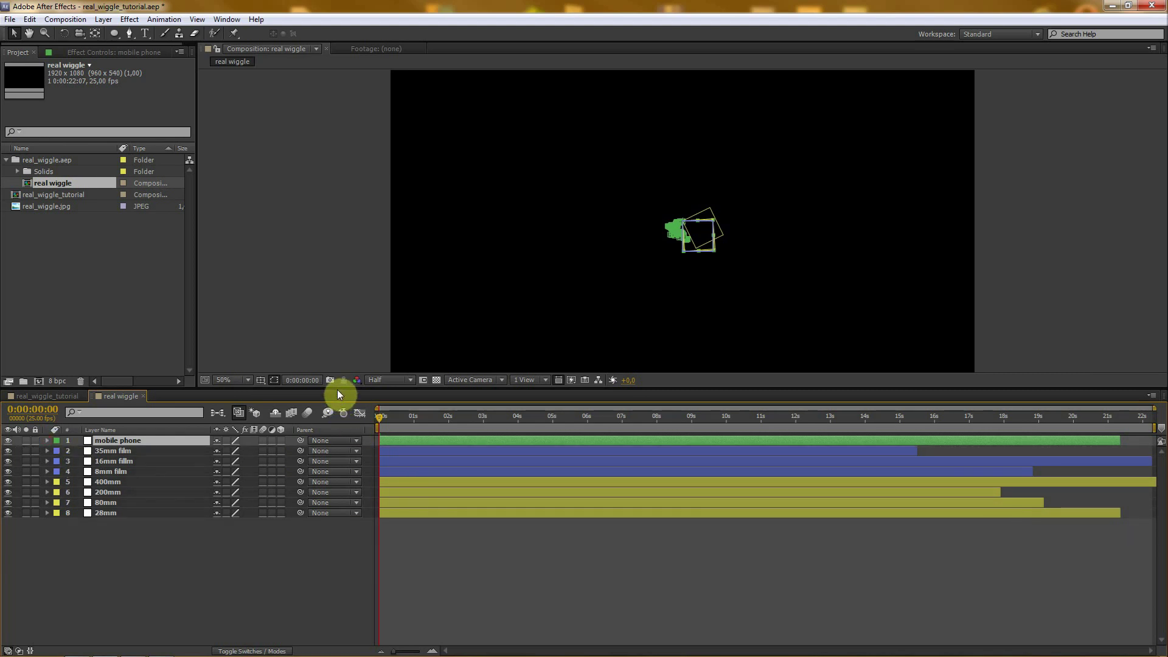
left_click_drag(334, 387, 331, 437)
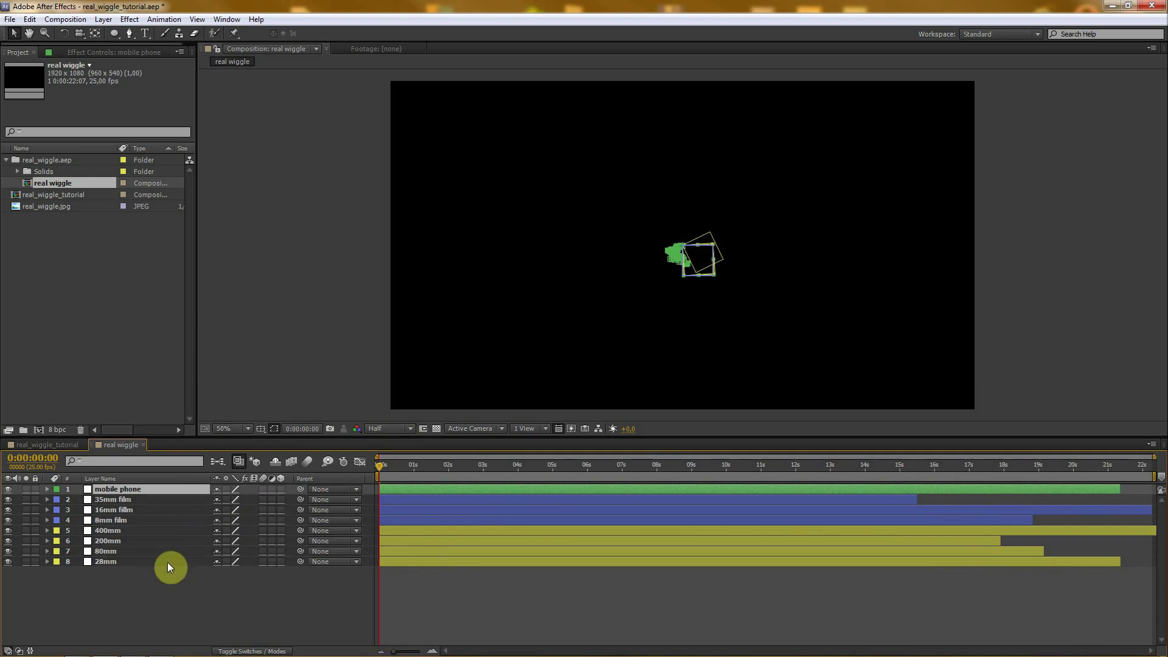
left_click(122, 573)
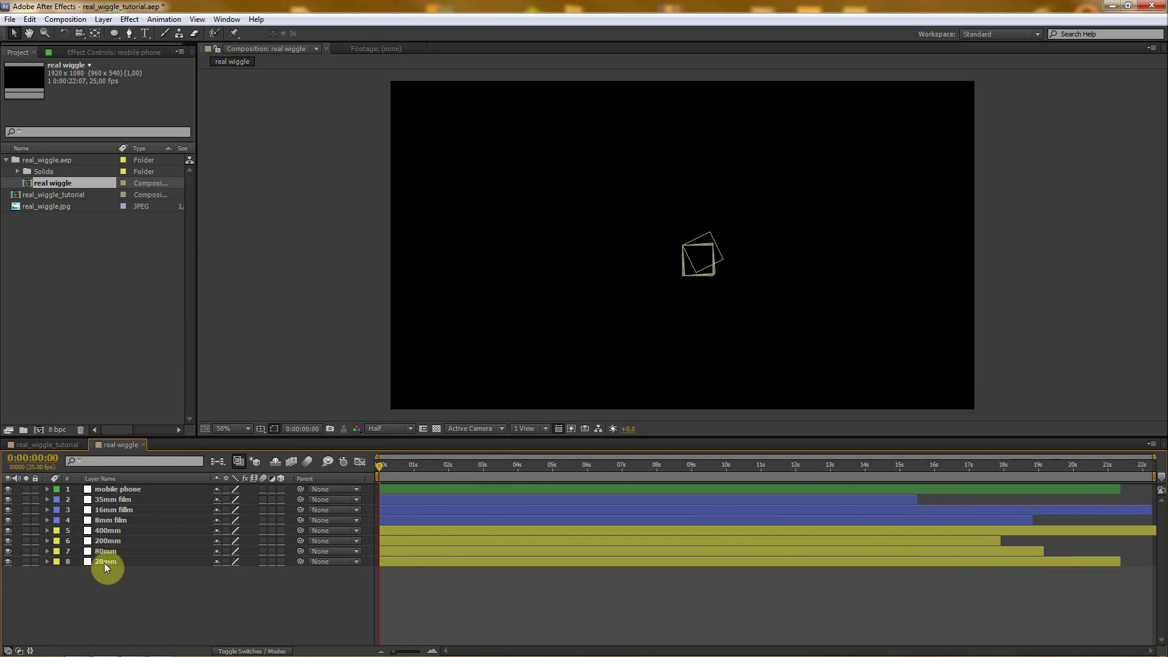
left_click(111, 521)
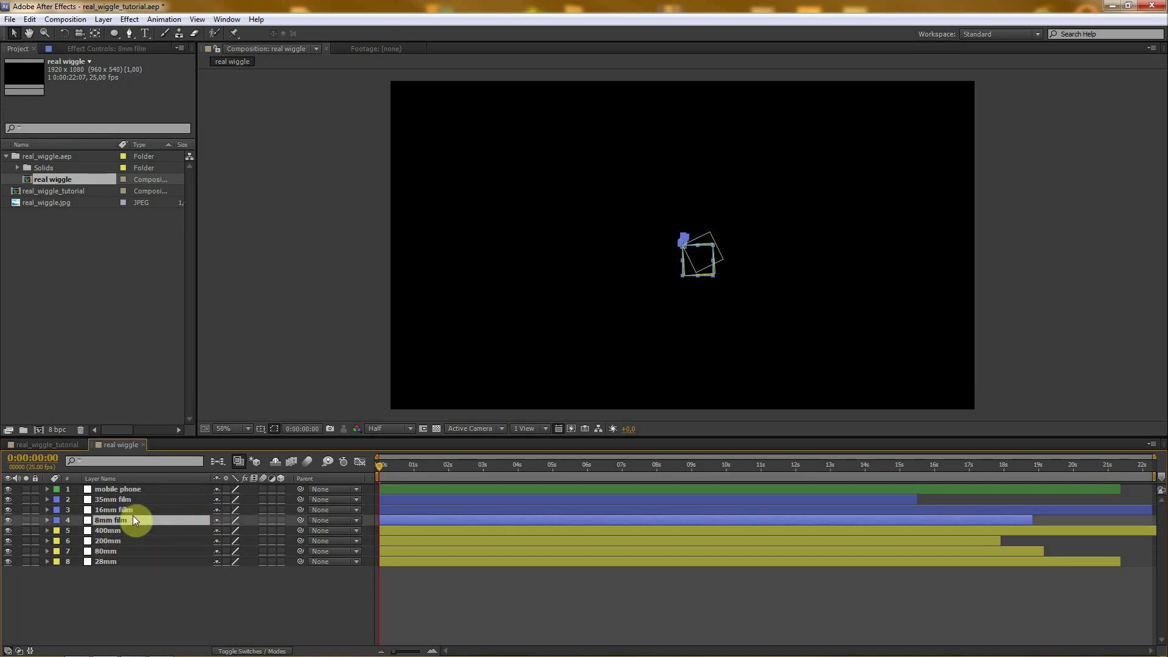
key("p")
left_click(112, 500)
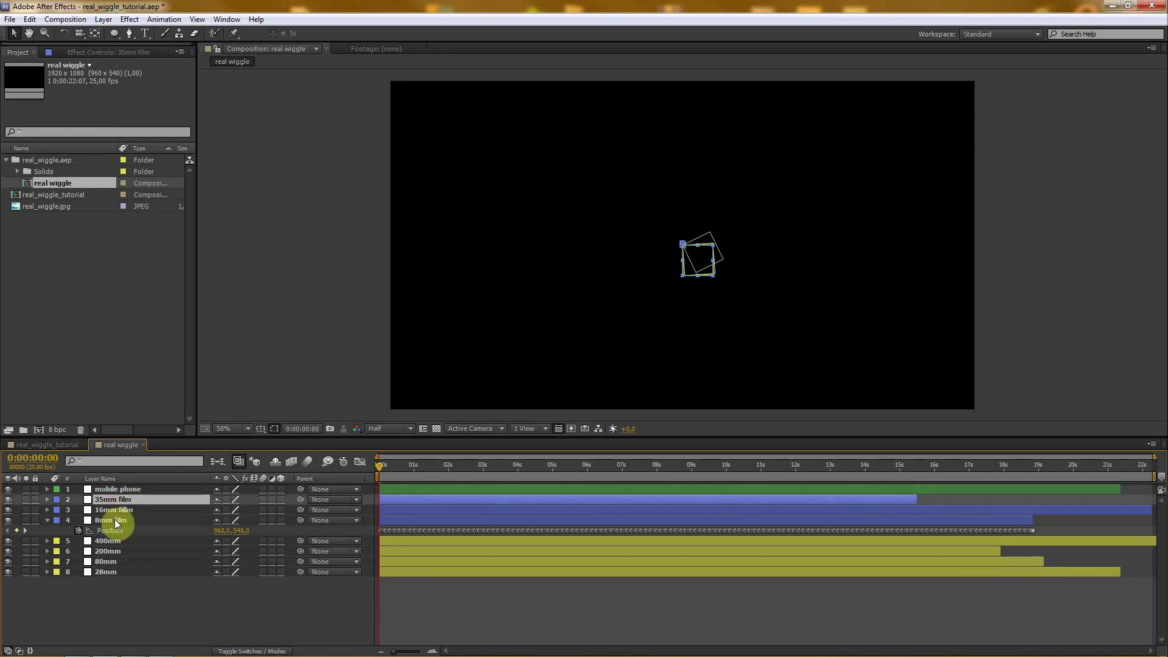
left_click(115, 521)
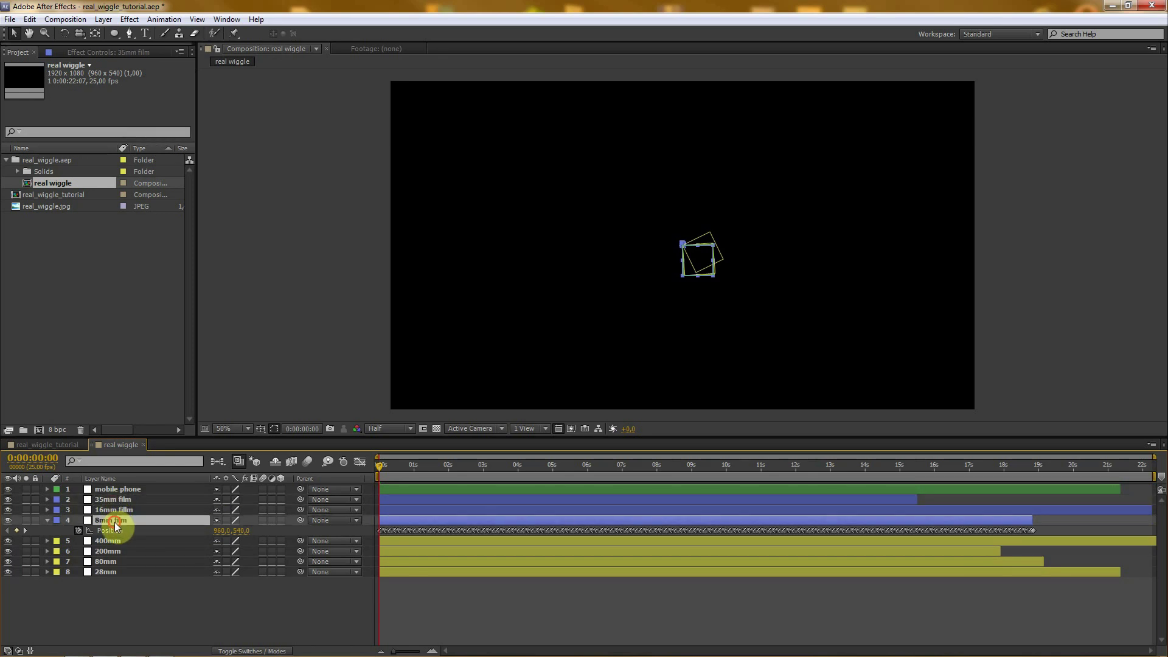
left_click(117, 500, "shift")
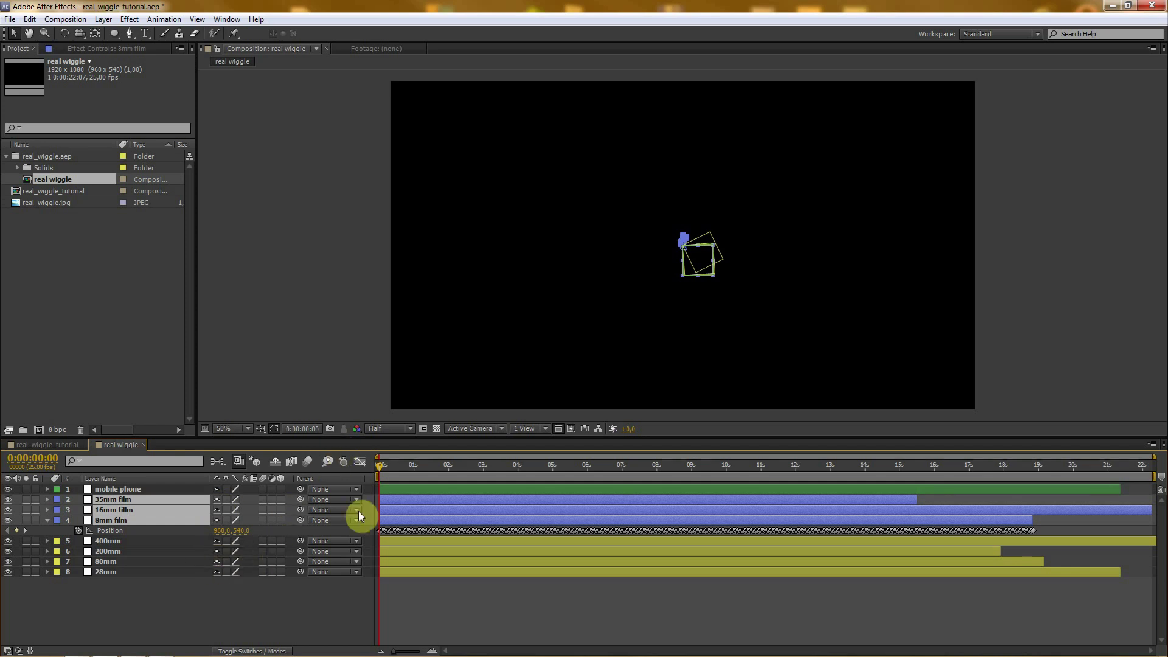
left_click(301, 598)
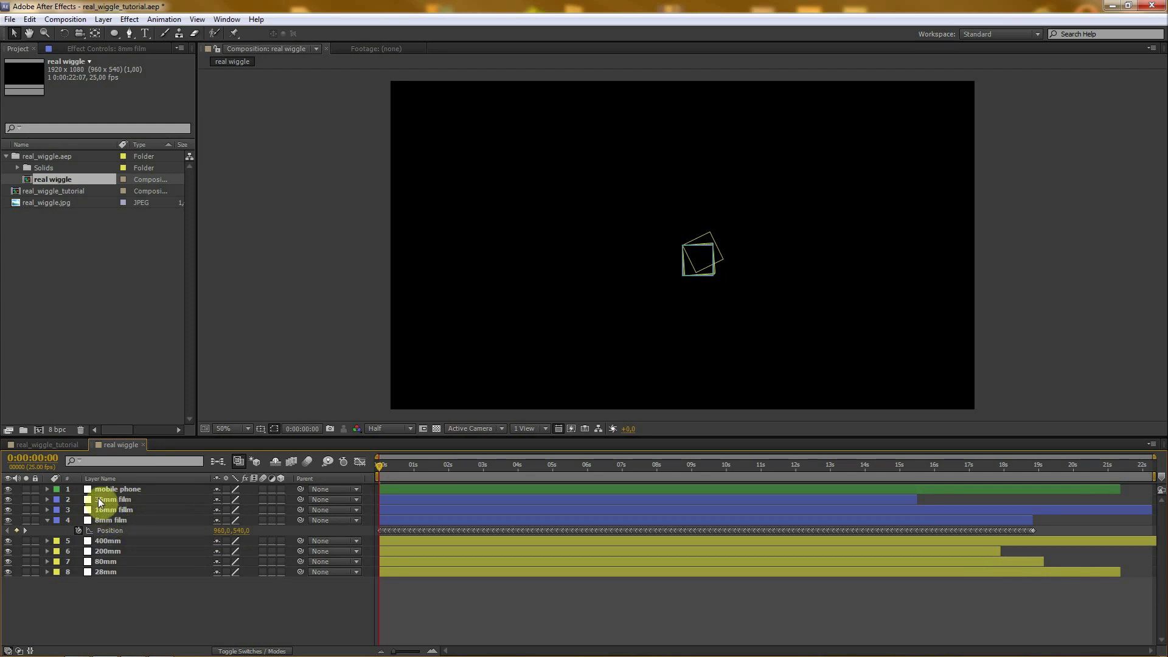
left_click(109, 489)
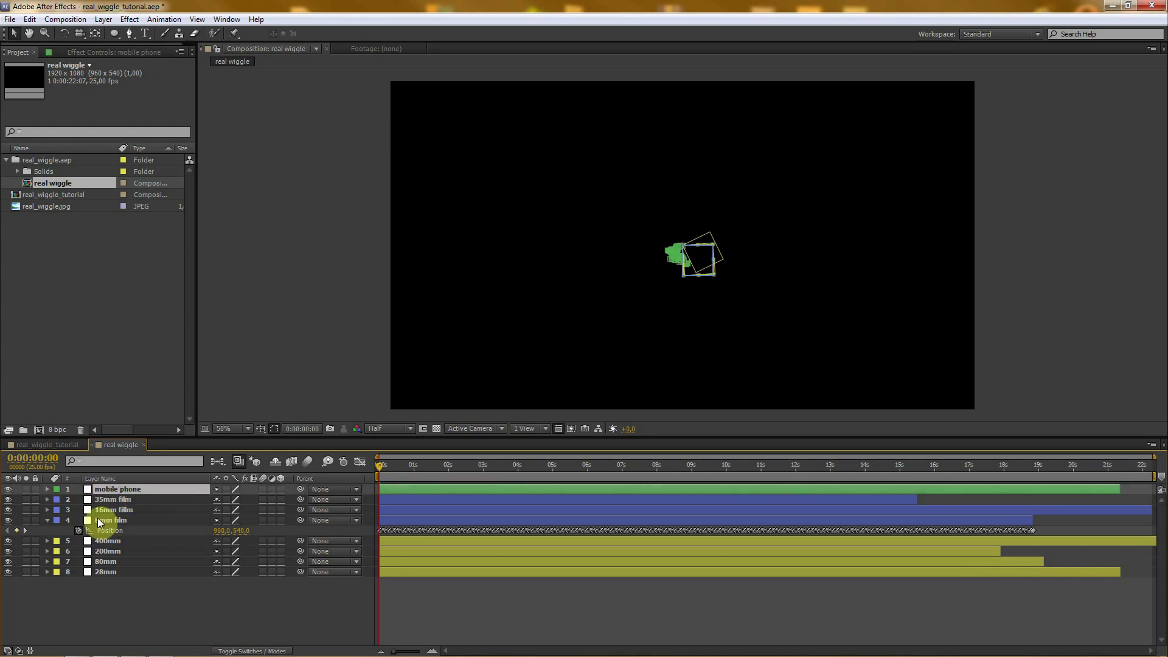
left_click(48, 519)
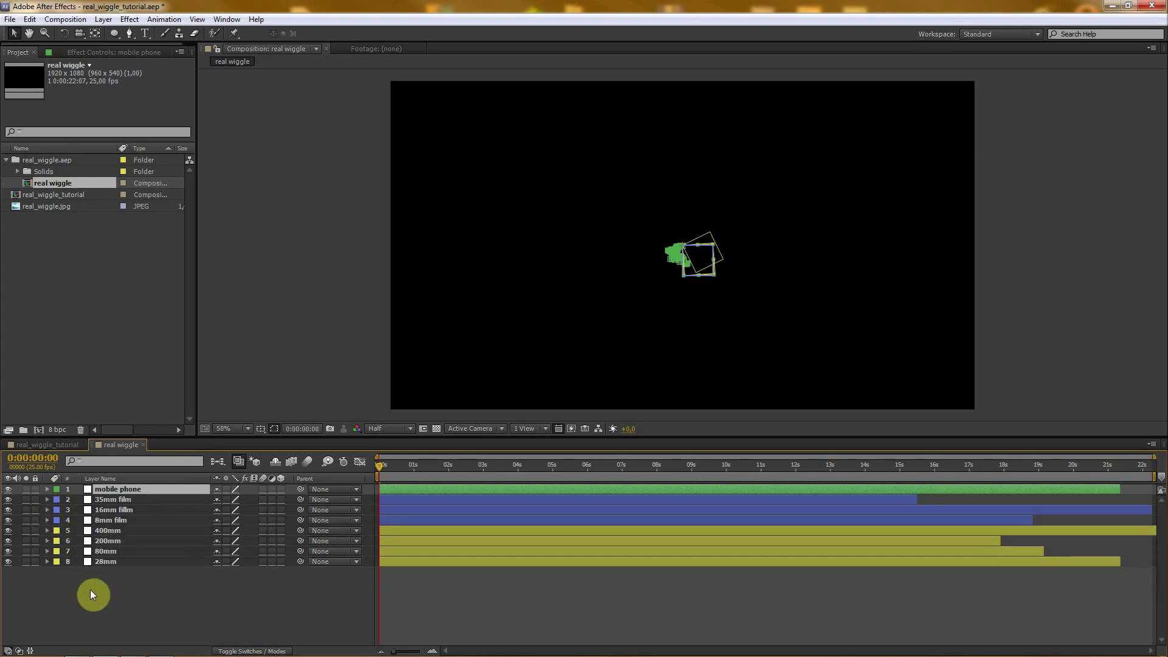
left_click(90, 590)
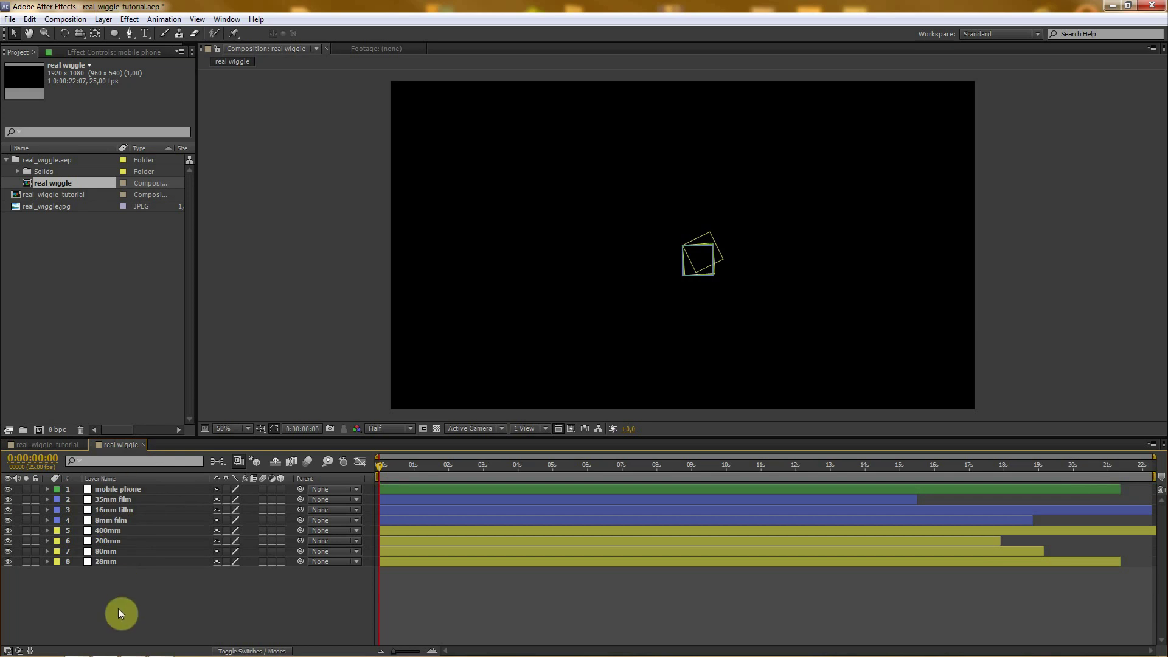
left_click(108, 562)
Copy all eight shake layers from the real wiggle comp.
left_click(130, 490, "shift")
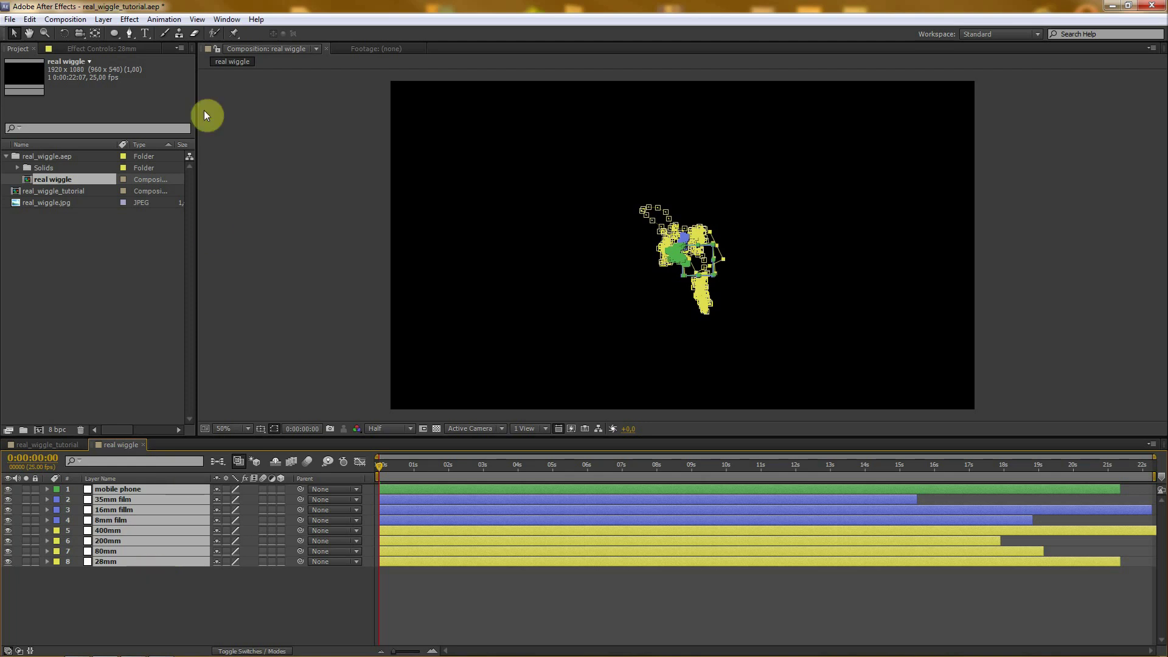
left_click(29, 19)
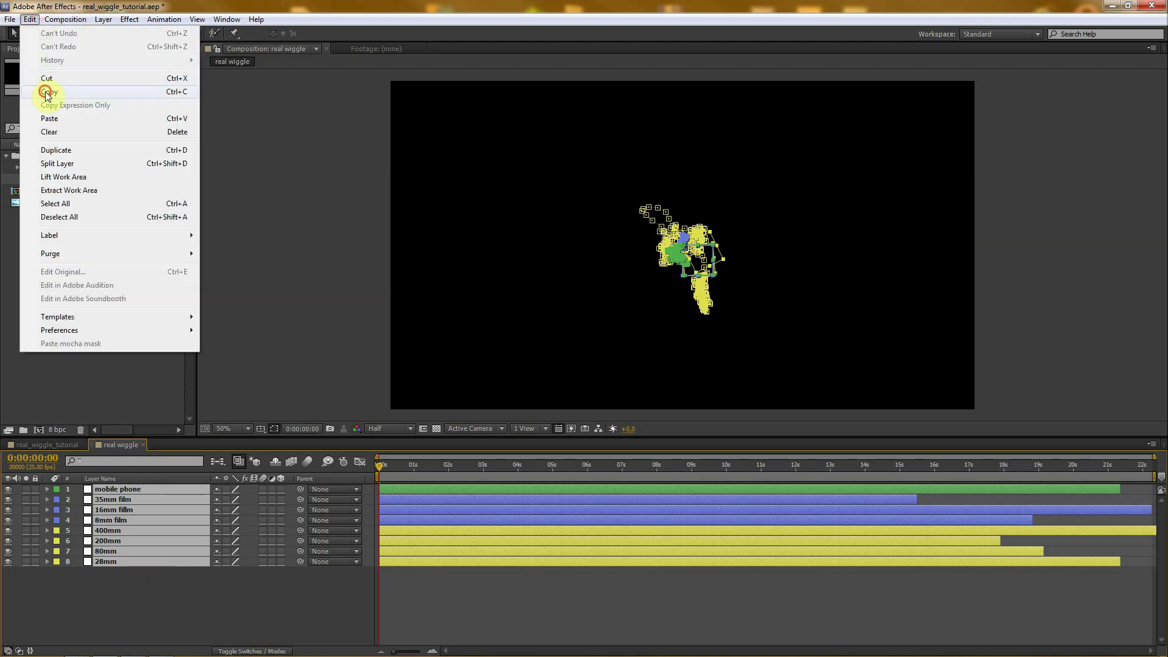
left_click(45, 94)
Paste the eight layers into real_wiggle_tutorial above real_wiggle.jpg, deleting the duplicate paste.
left_click(143, 445)
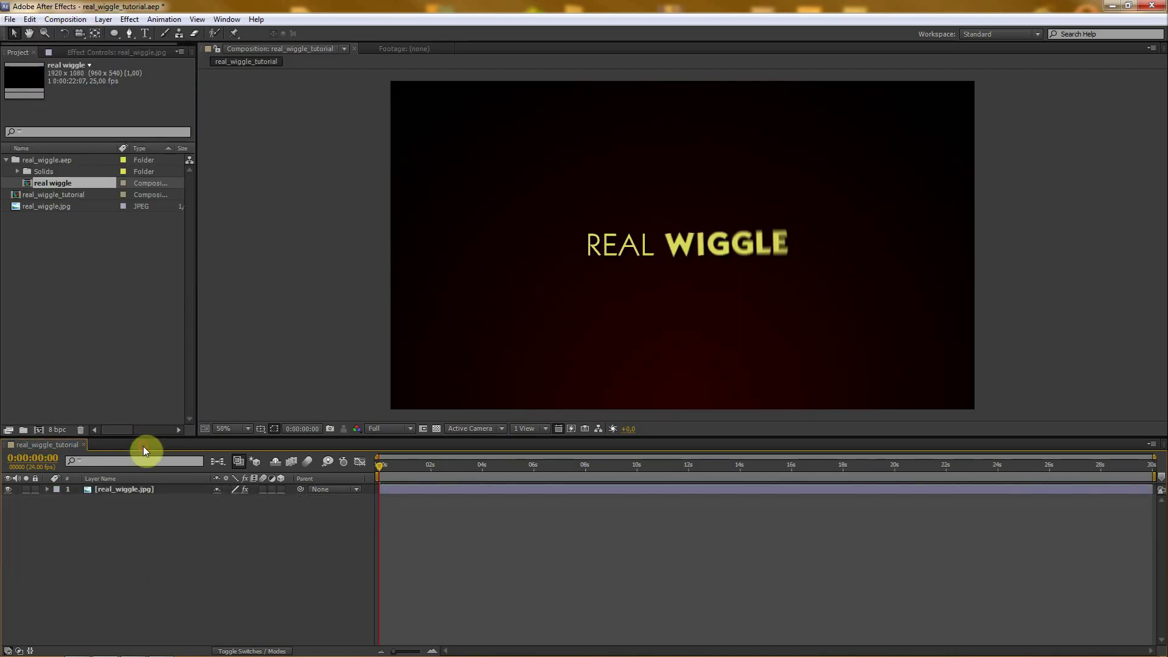
left_click(131, 523)
key("ctrl+v")
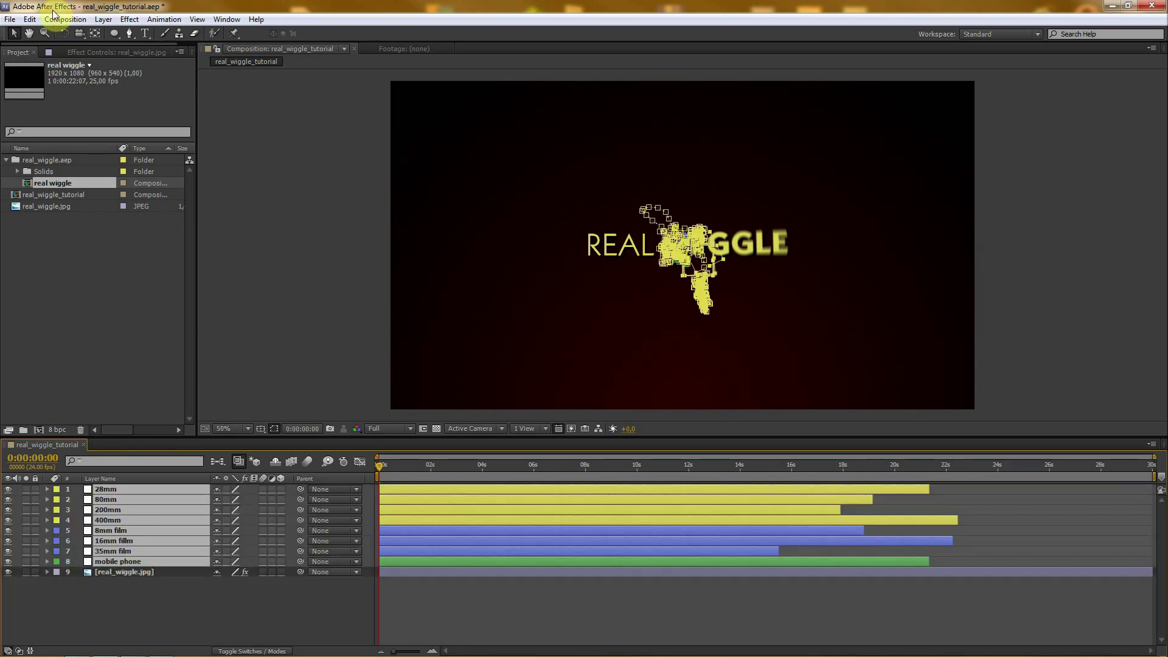
left_click(29, 19)
left_click(50, 120)
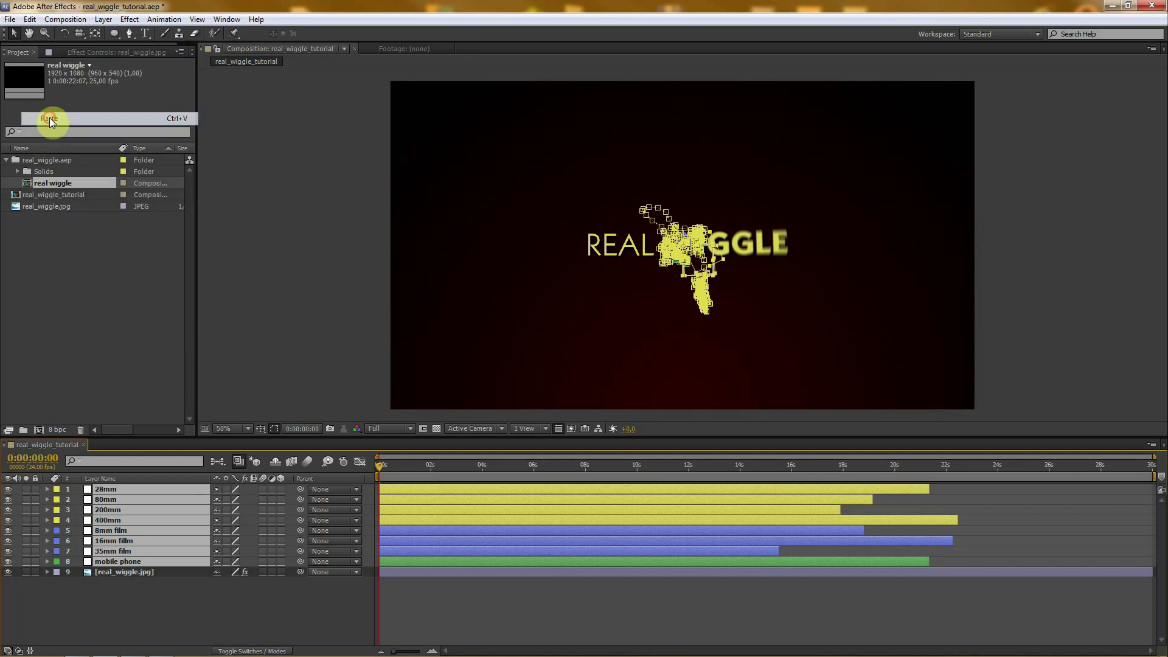
key("Delete")
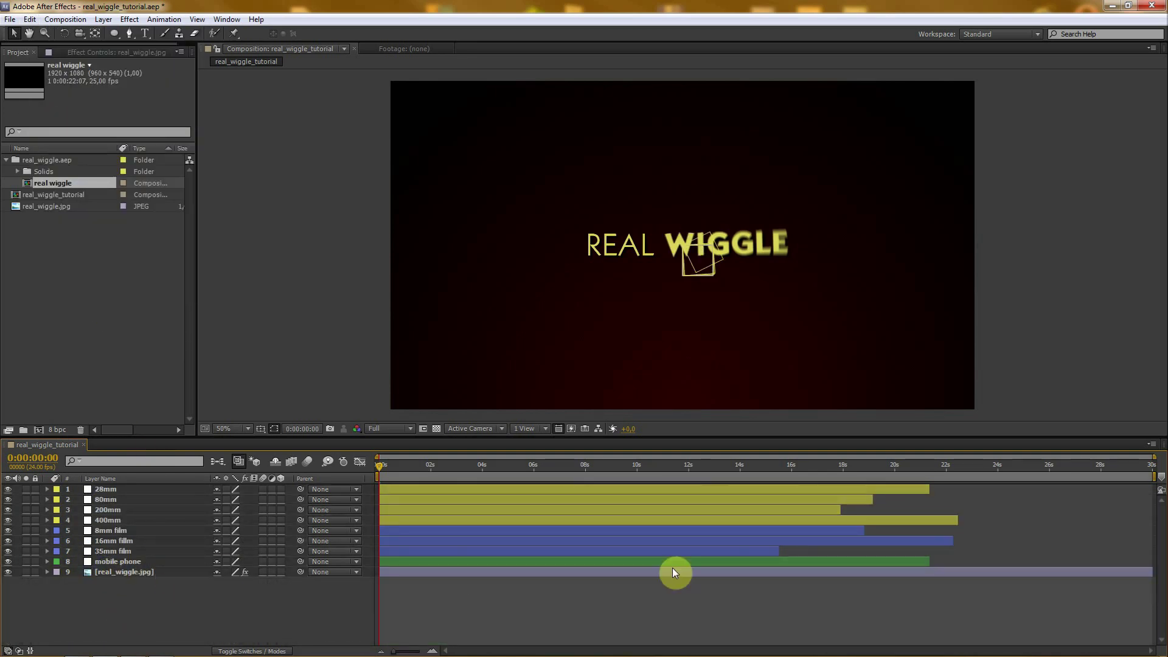
Hide layers 1–8, parent real_wiggle.jpg to 35mm film, and preview the shake.
left_click_drag(8, 489, 12, 562)
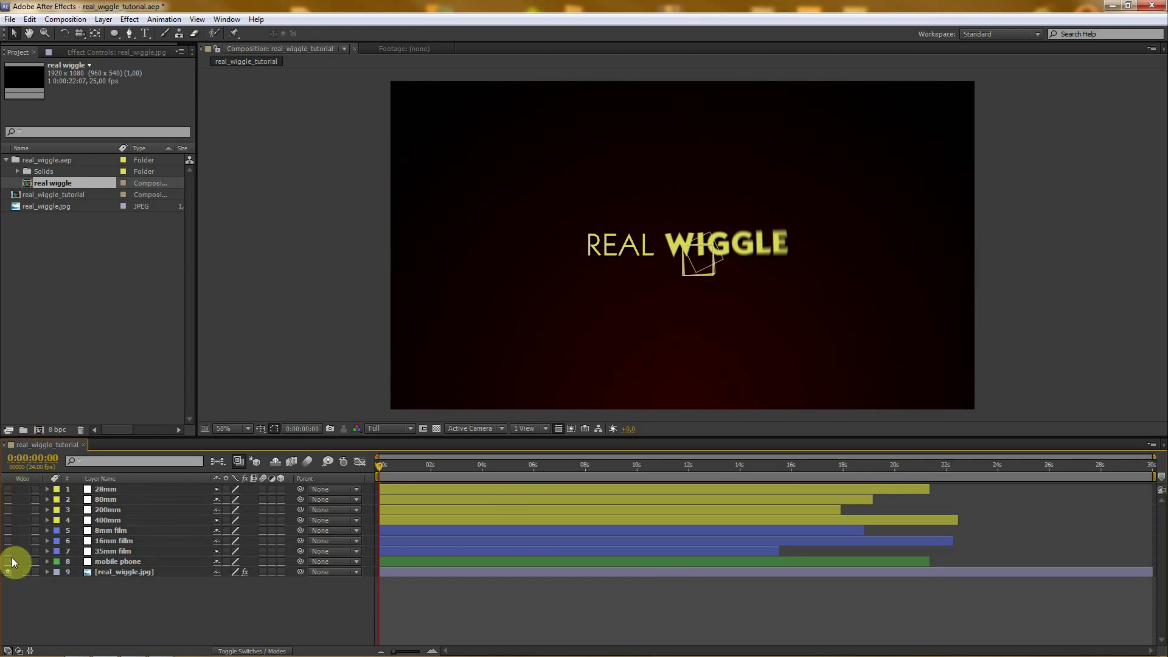
left_click(124, 573)
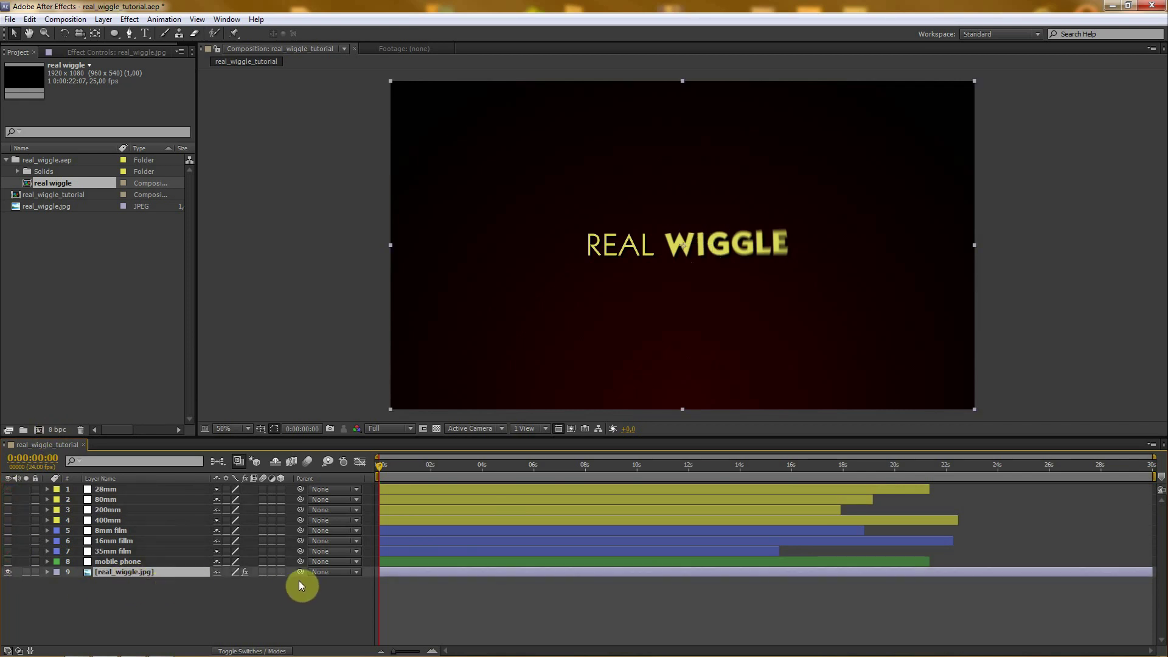
left_click_drag(300, 572, 119, 520)
left_click(307, 616)
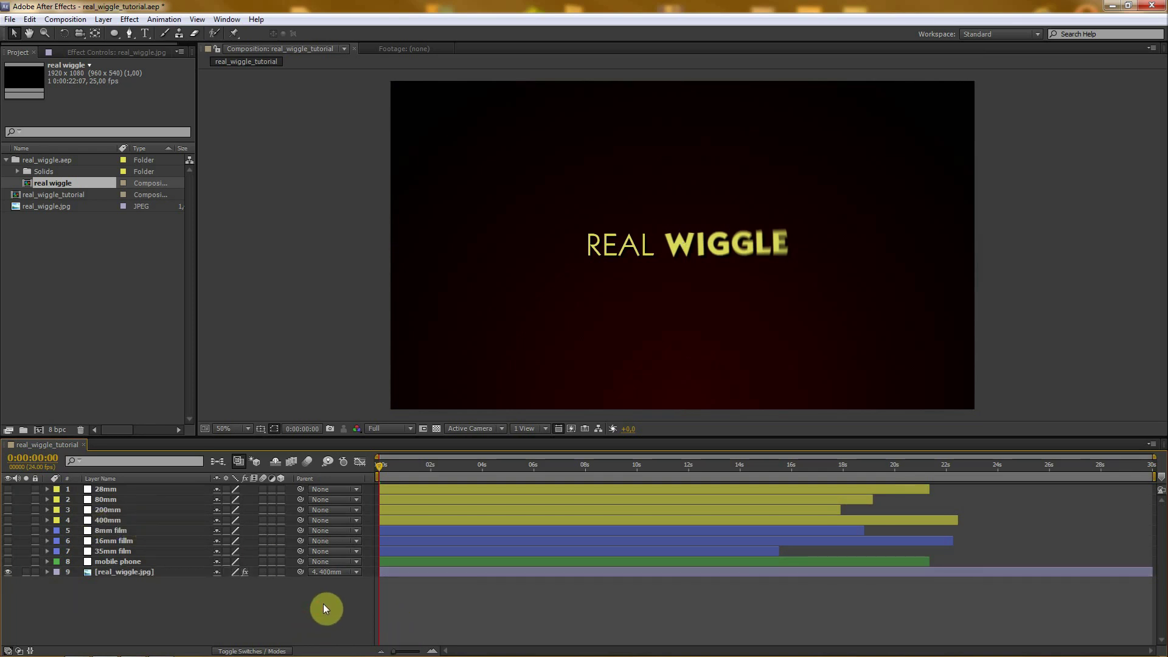
key("KP_0")
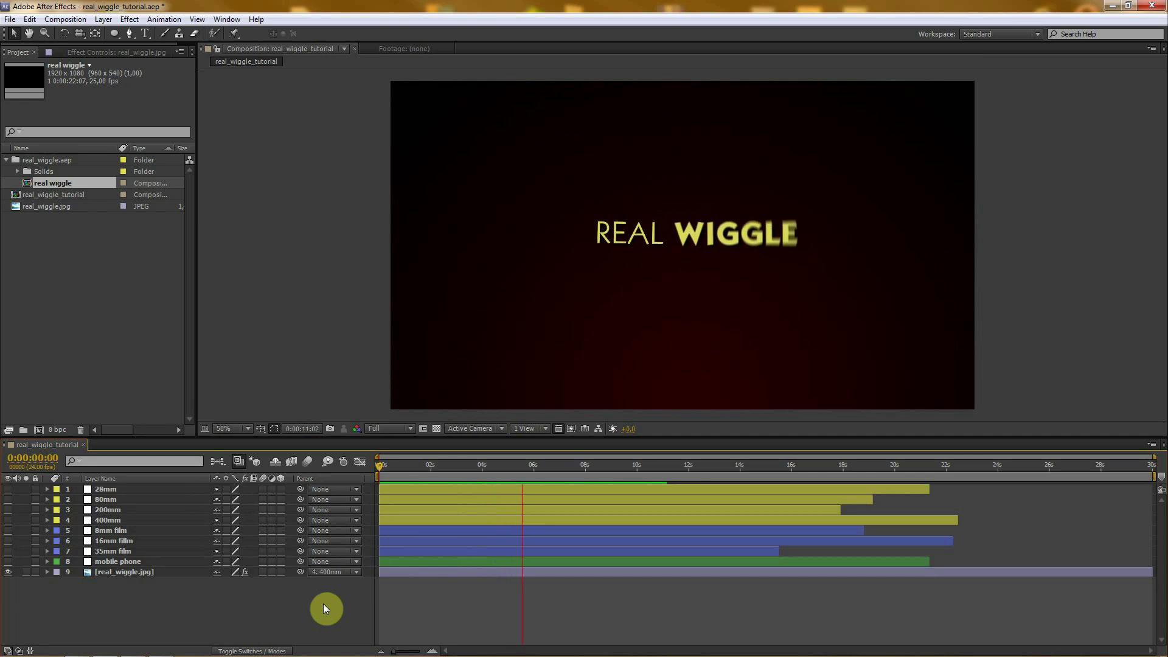
key("space")
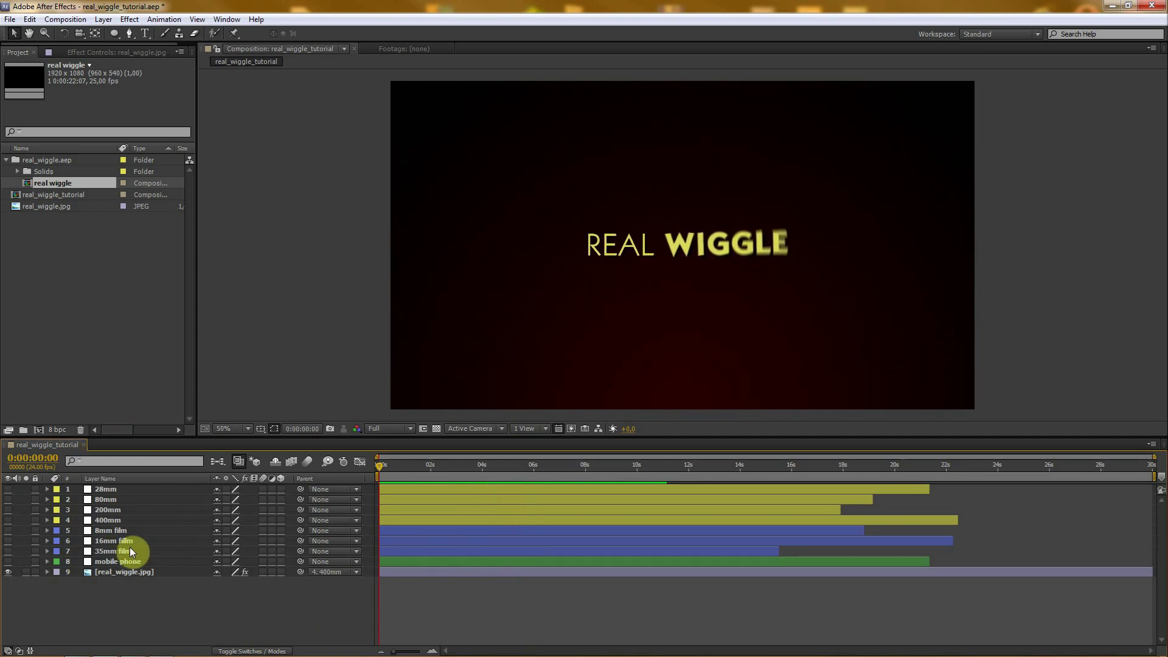
left_click_drag(300, 572, 124, 552)
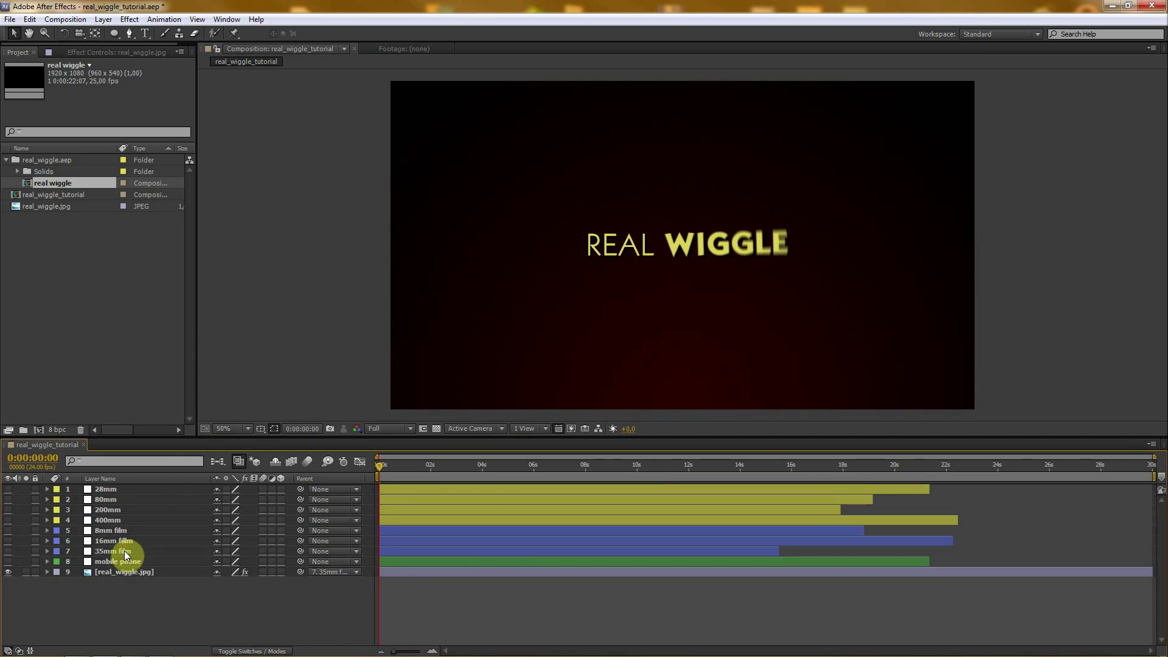
key("KP_0")
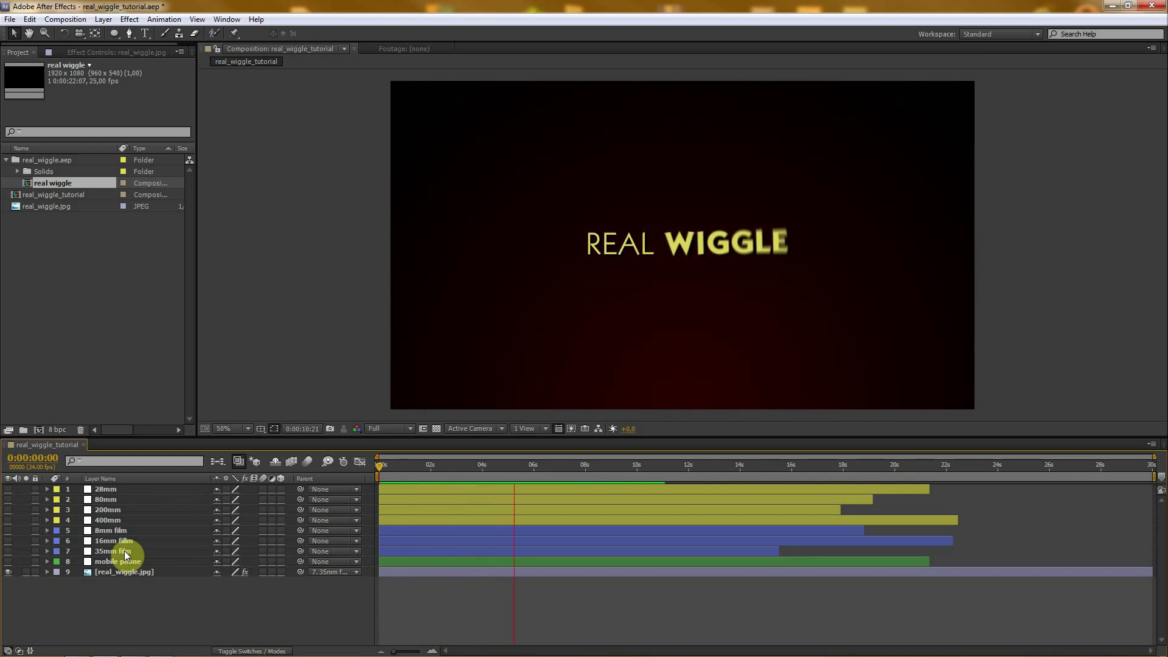
Reparent the title to 8mm film and preview its shake.
left_click_drag(301, 572, 117, 528)
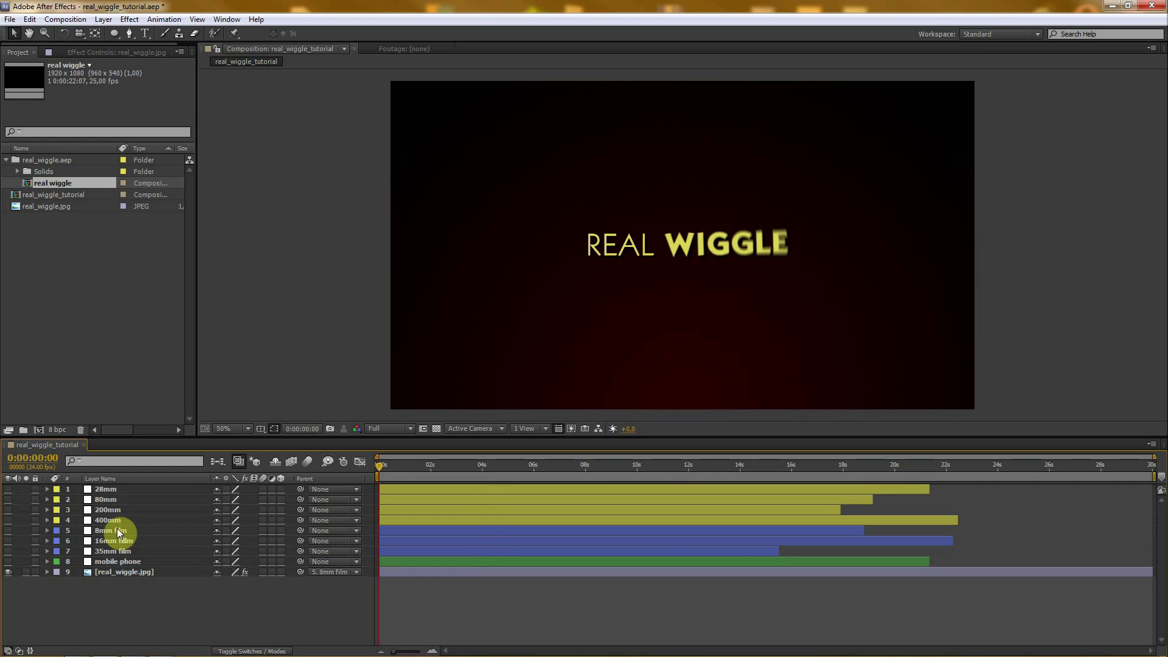
key("KP_0")
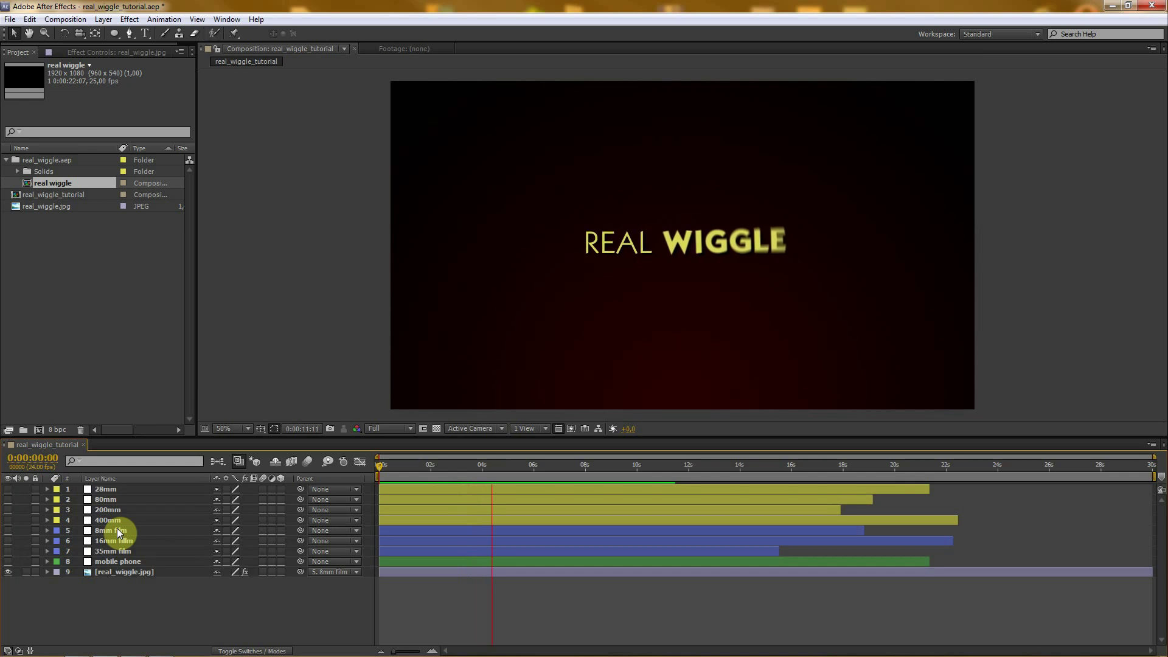
key("space")
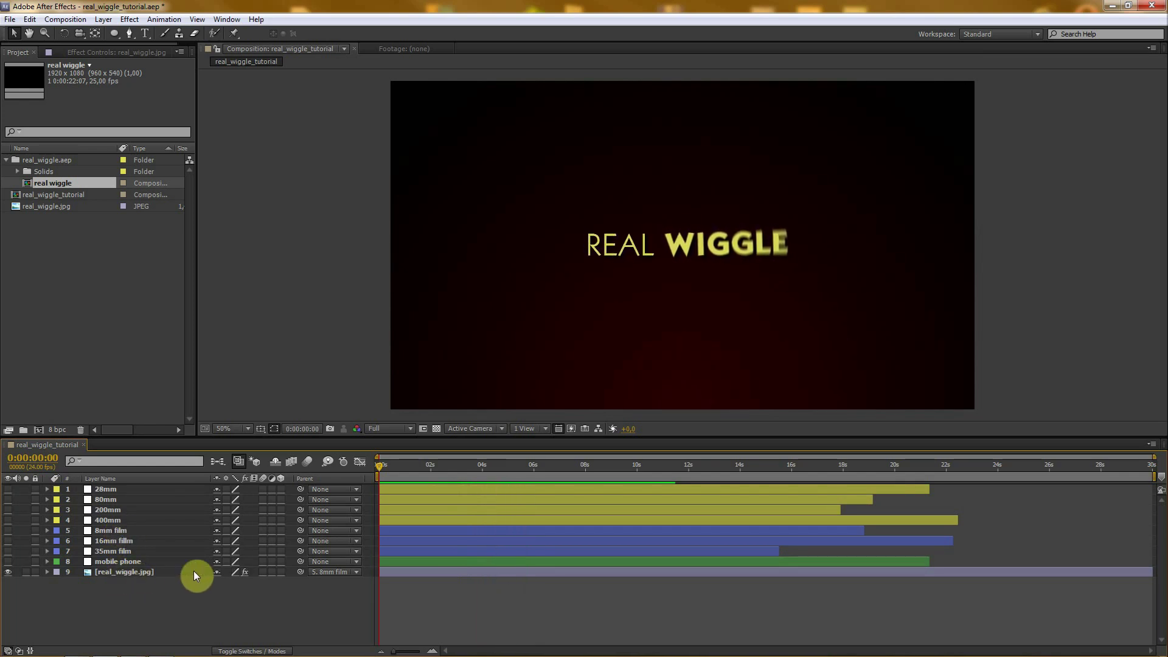
left_click_drag(397, 466, 369, 466)
Select shake layers 1 through 8.
left_click(152, 572)
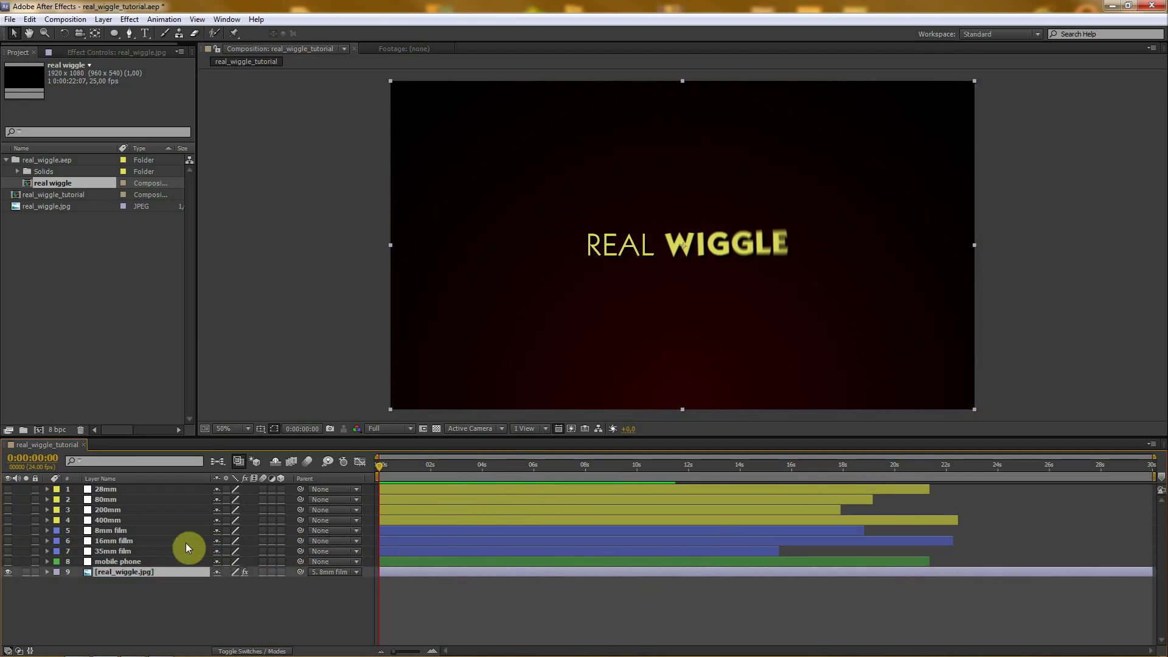
left_click(125, 561)
left_click(107, 489, "shift")
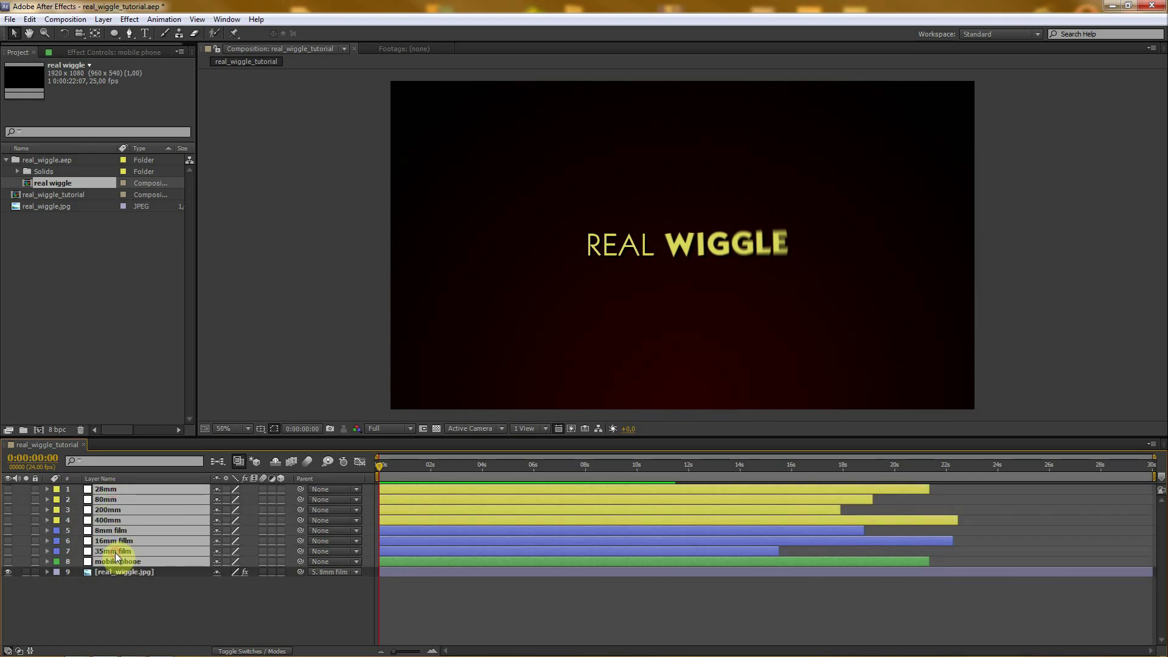
Delete every shake layer except 35mm film.
left_click(112, 553, "ctrl")
key("Delete")
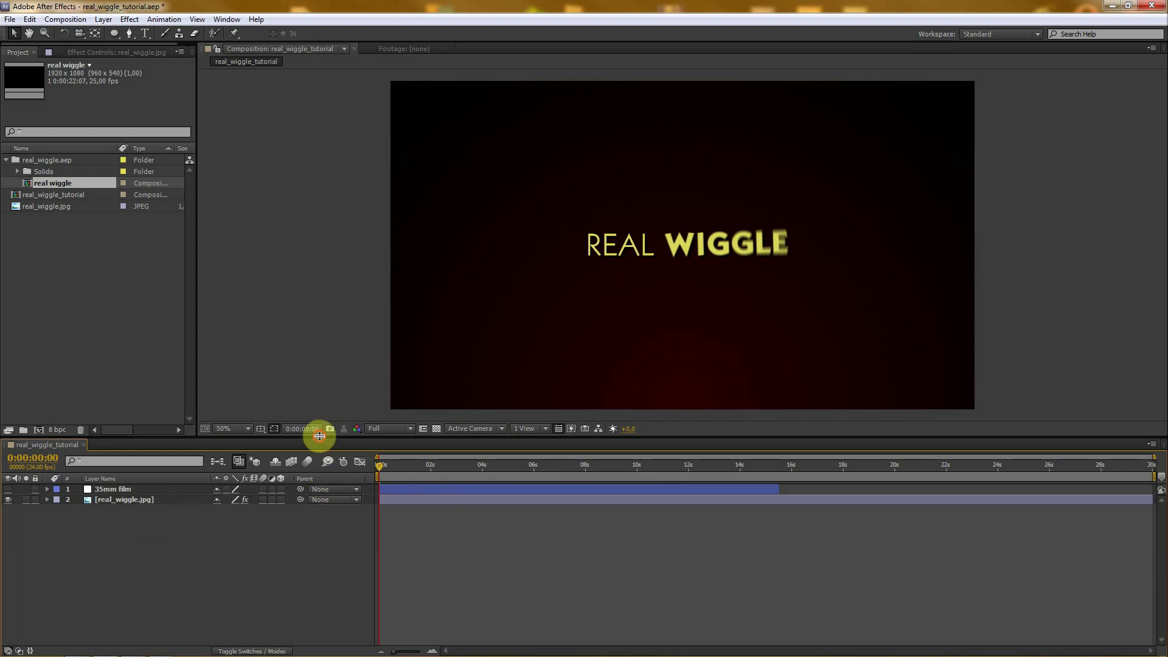
left_click_drag(318, 436, 273, 465)
Show the 35mm film layer's Position keyframes and select all of them.
left_click(124, 516)
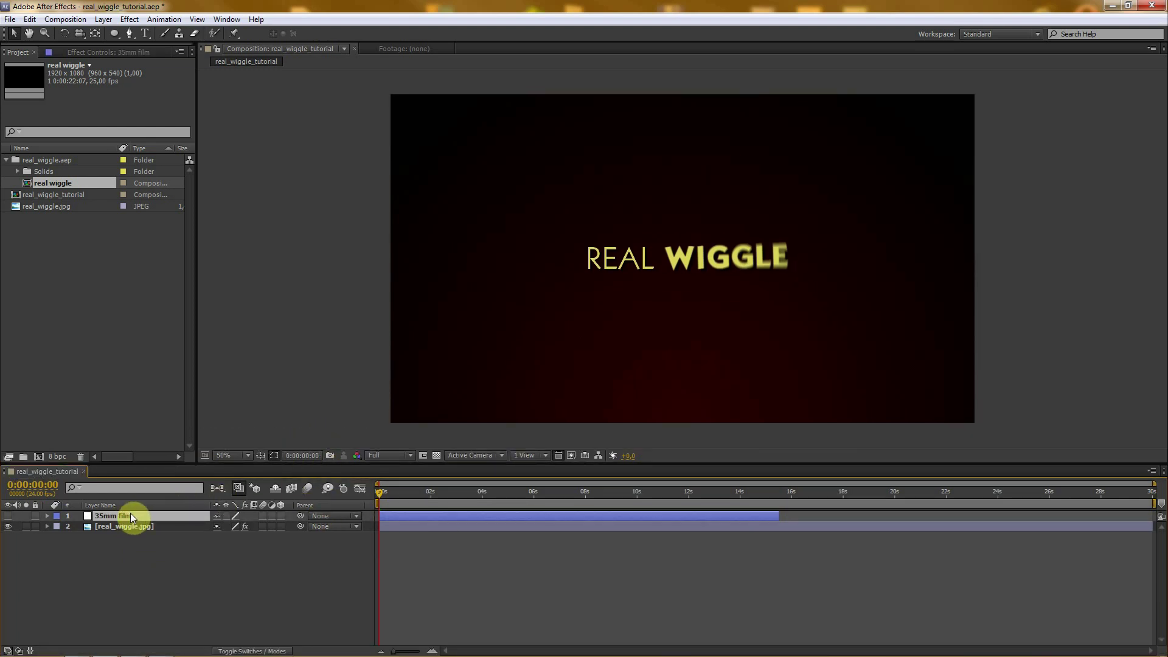
key("p")
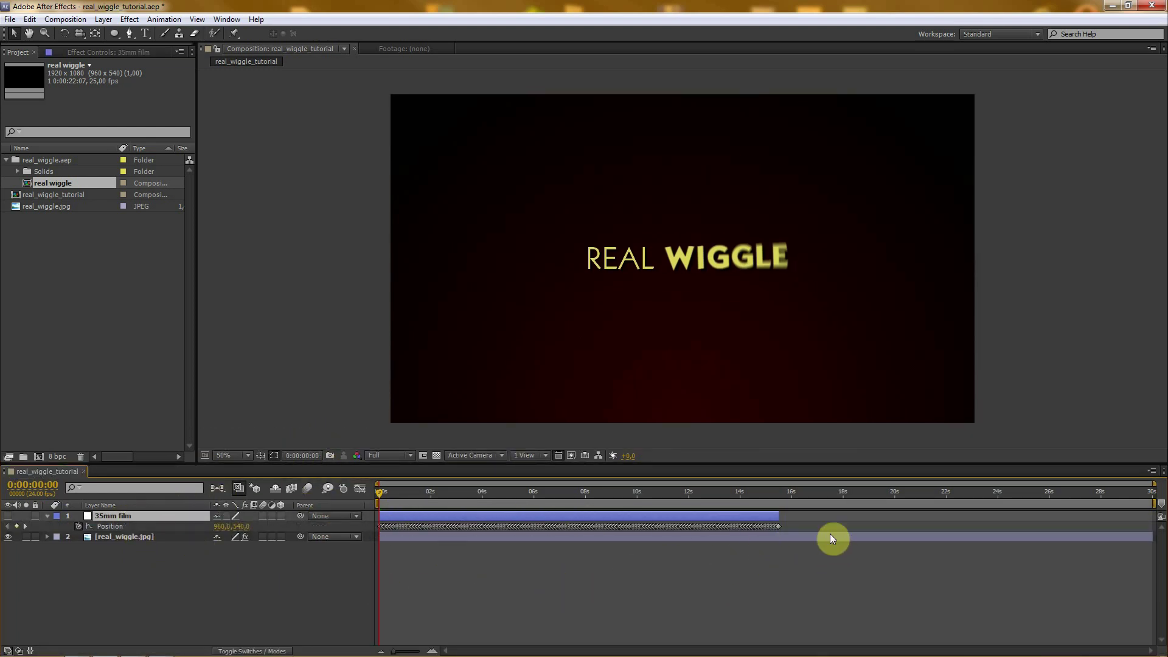
mouse_move(780, 528)
left_click(769, 537)
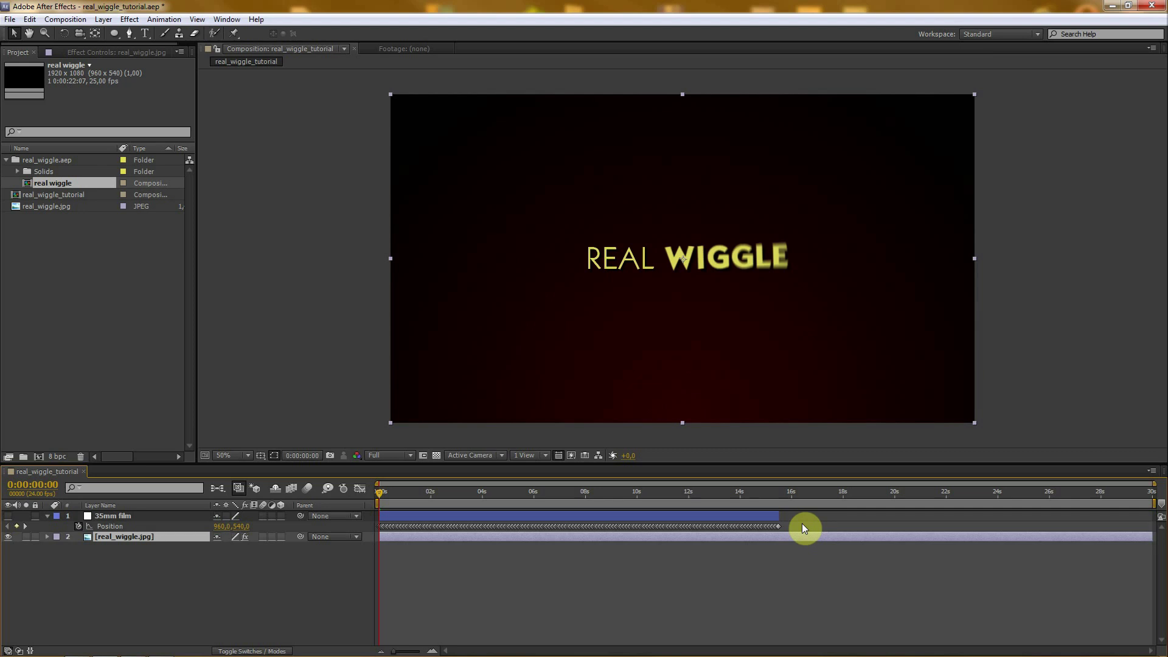
left_click_drag(802, 526, 367, 528)
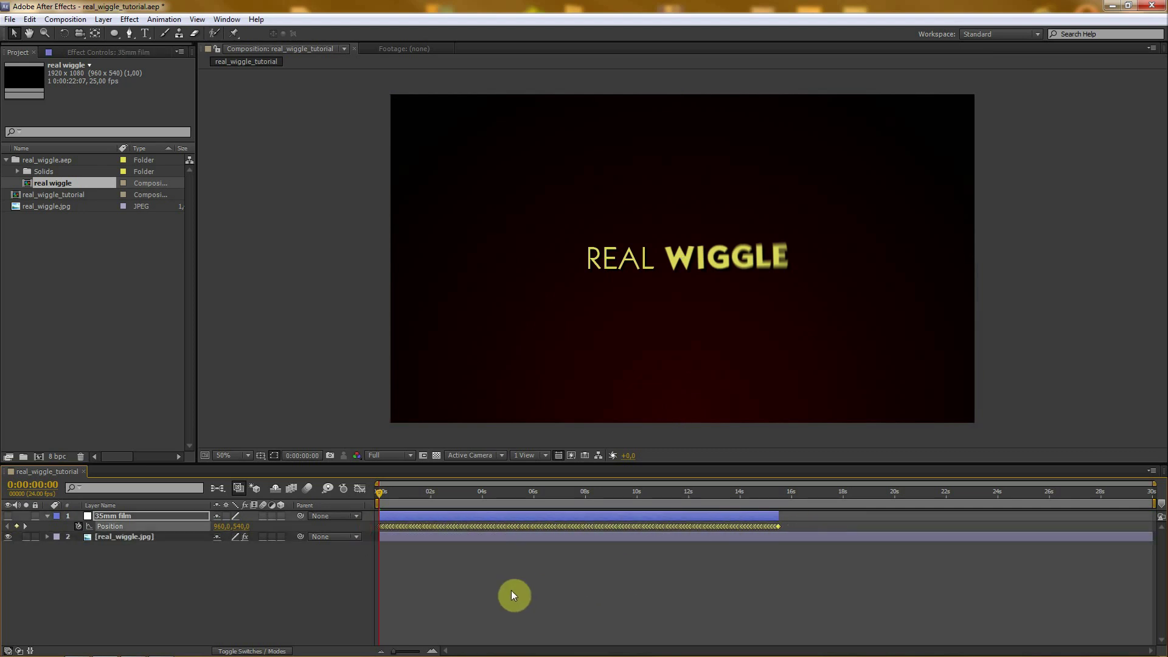
Zoom the timeline to frame level and put the current time at 0:00:15:12.
left_click_drag(396, 652, 420, 654)
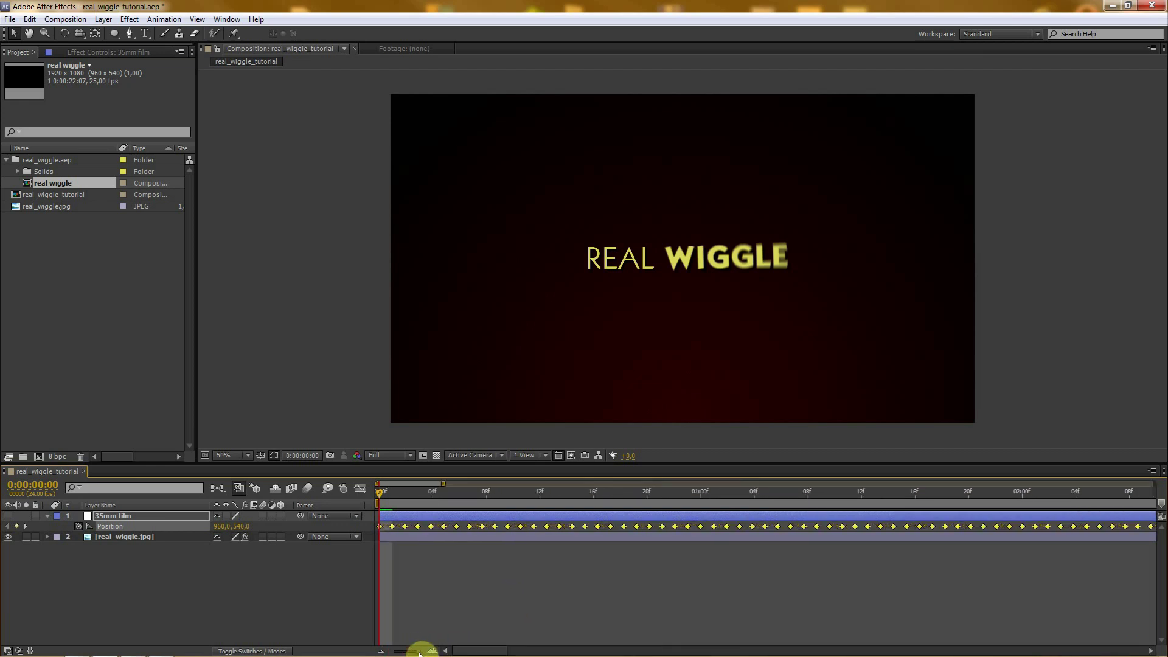
left_click_drag(490, 652, 811, 651)
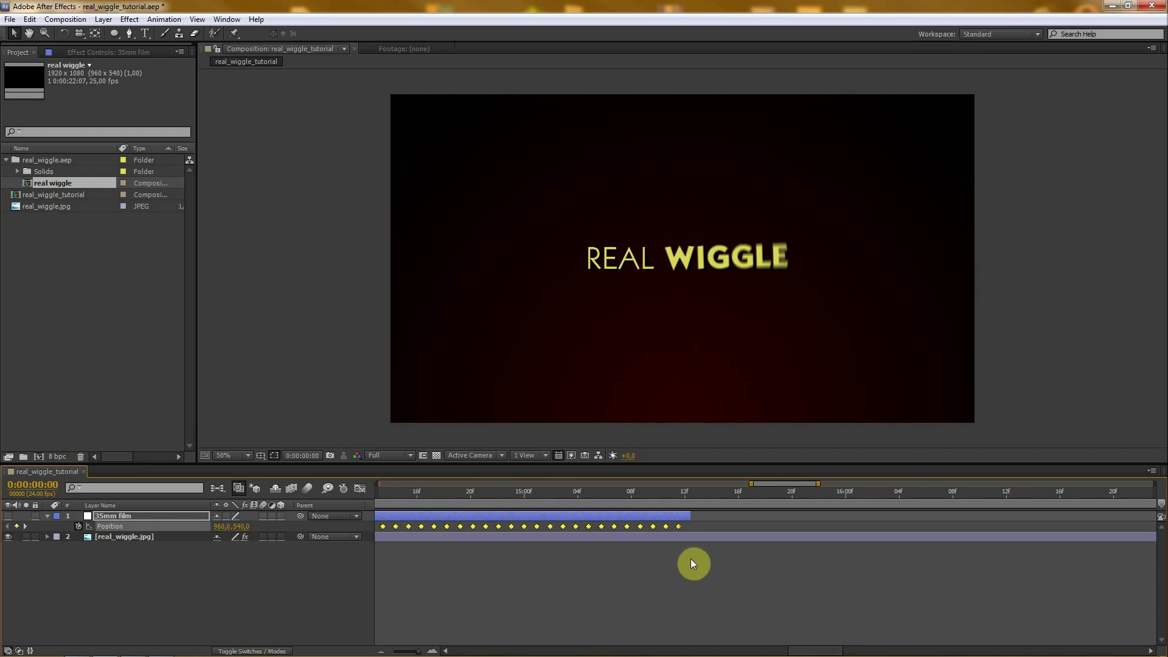
left_click(679, 527, "shift")
left_click(681, 494)
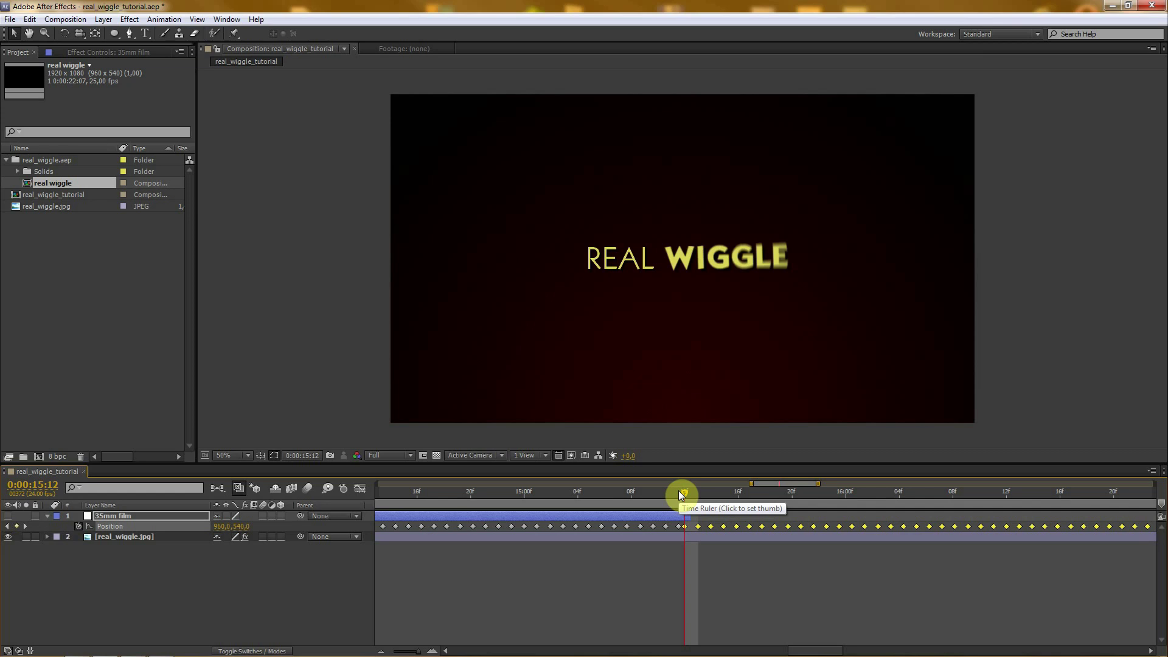
key("Page_Down")
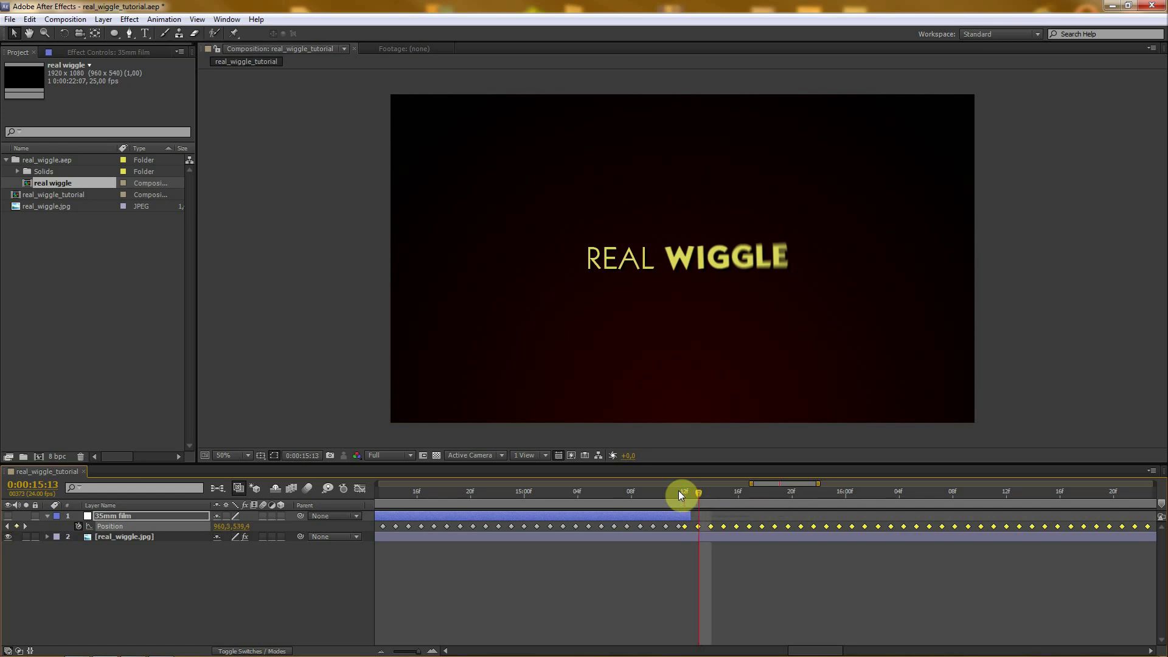
key("Page_Up")
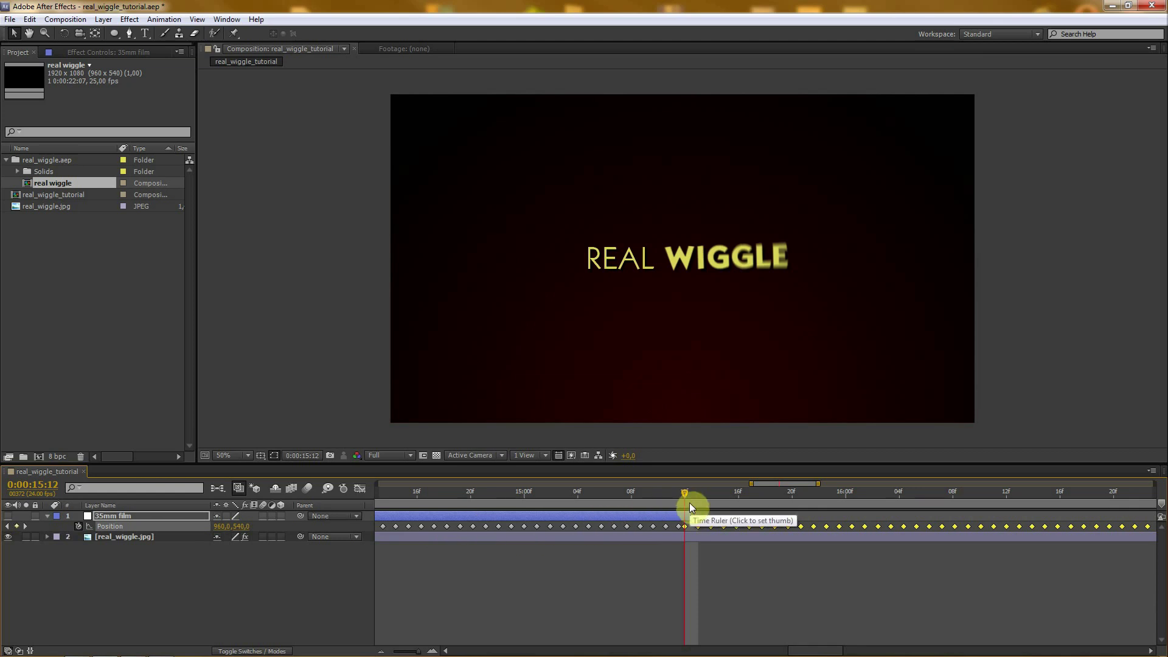
mouse_move(685, 494)
left_mouse_down()
mouse_move(672, 495)
mouse_move(684, 497)
left_mouse_up()
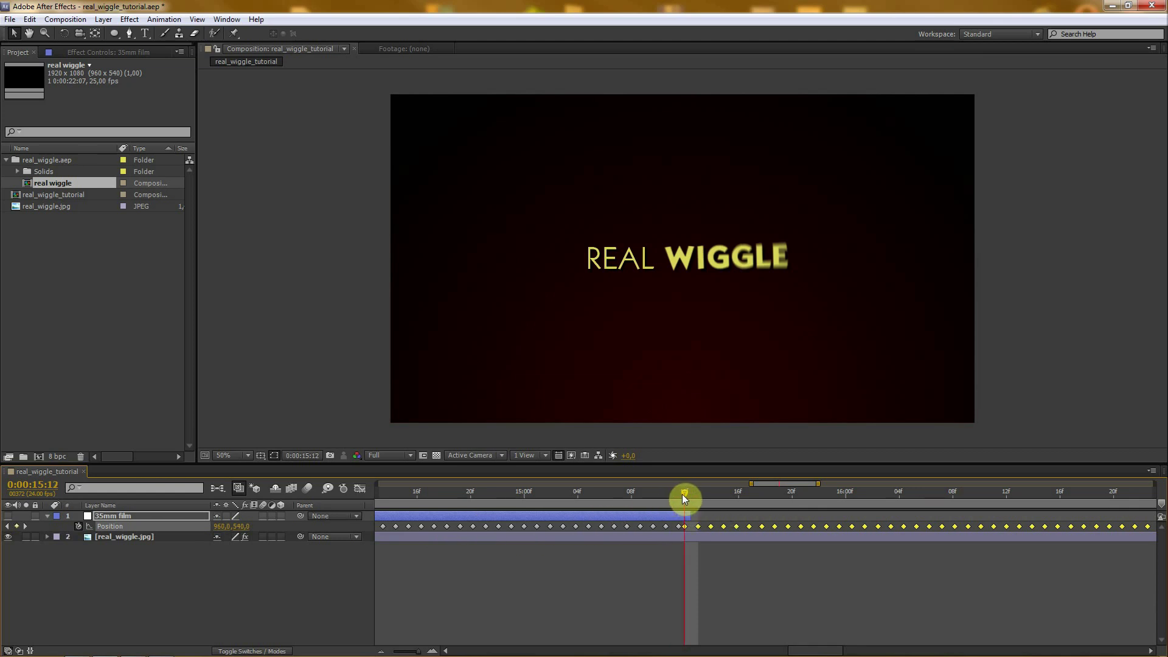
Apply Keyframe Assistant > Time-Reverse Keyframes to the selected Position keyframes.
right_click(684, 527)
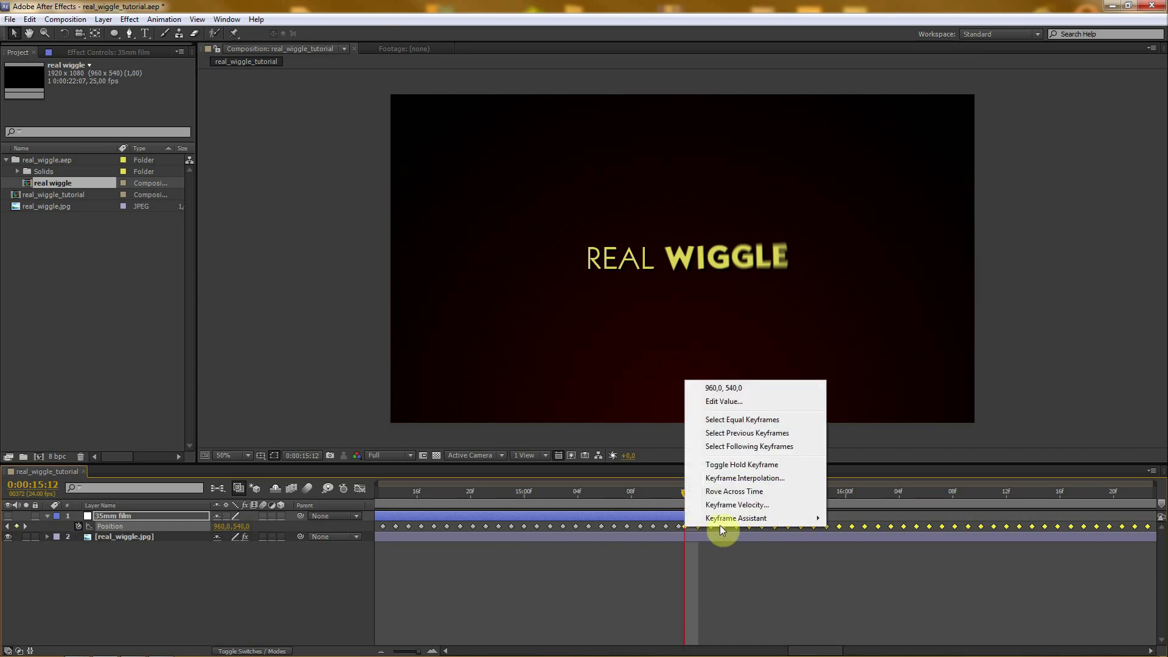
mouse_move(731, 523)
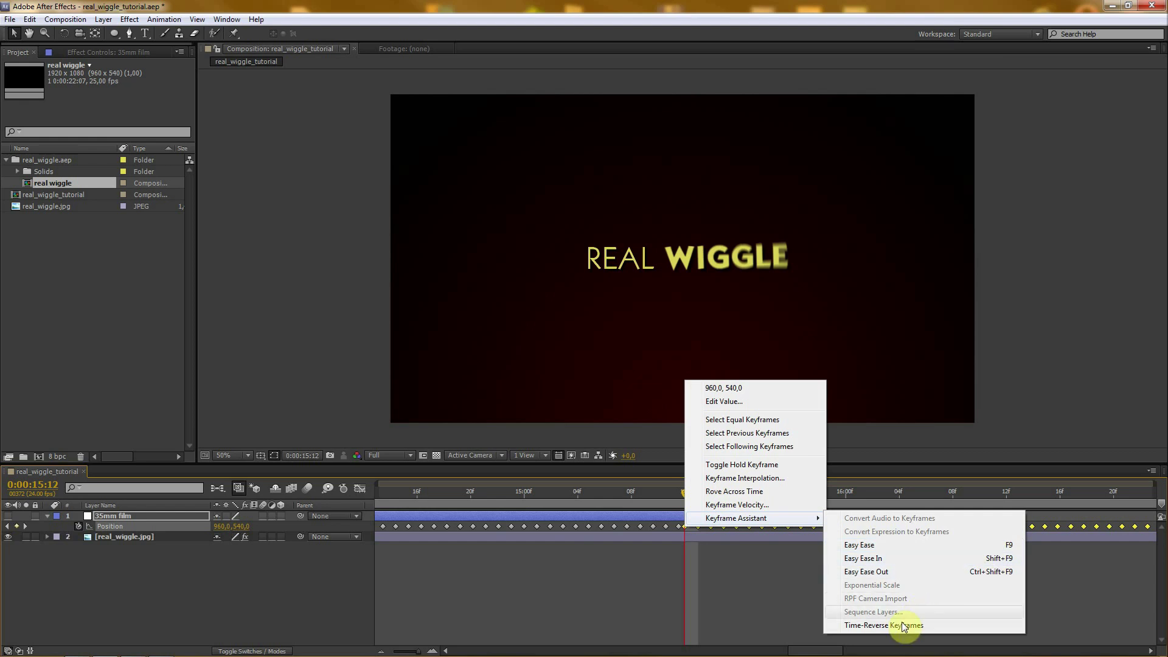
left_click(869, 627)
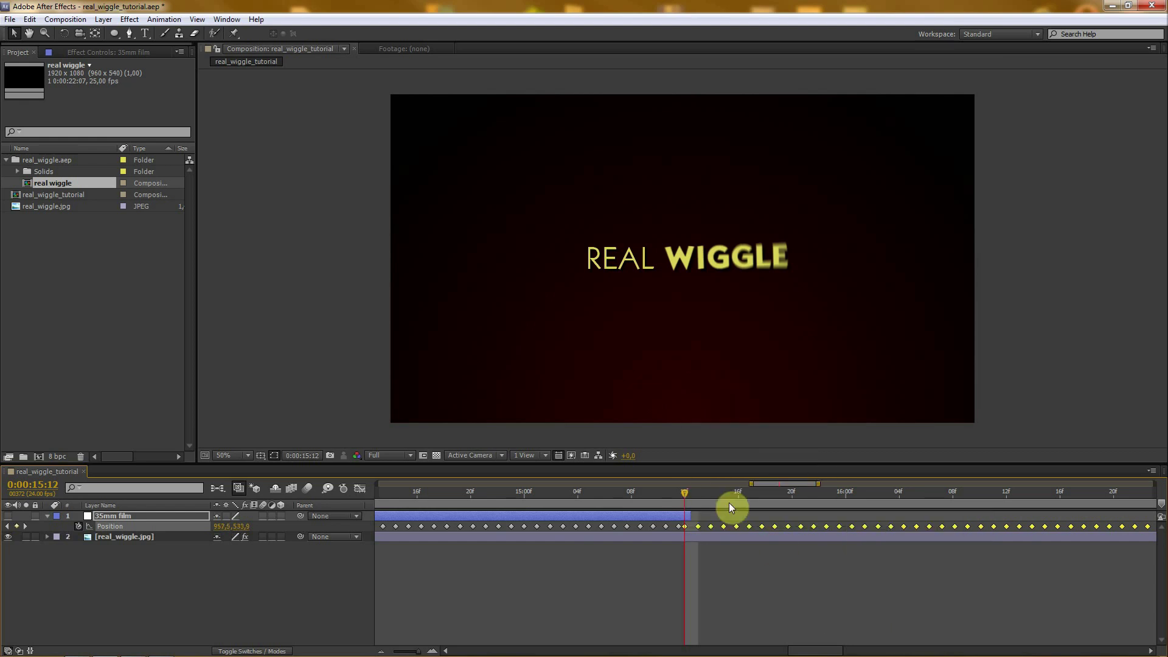
Parent the title layer to 35mm film and zoom the timeline out to 30 seconds.
left_click_drag(300, 536, 172, 515)
left_click_drag(683, 502, 481, 518)
left_click_drag(409, 651, 358, 652)
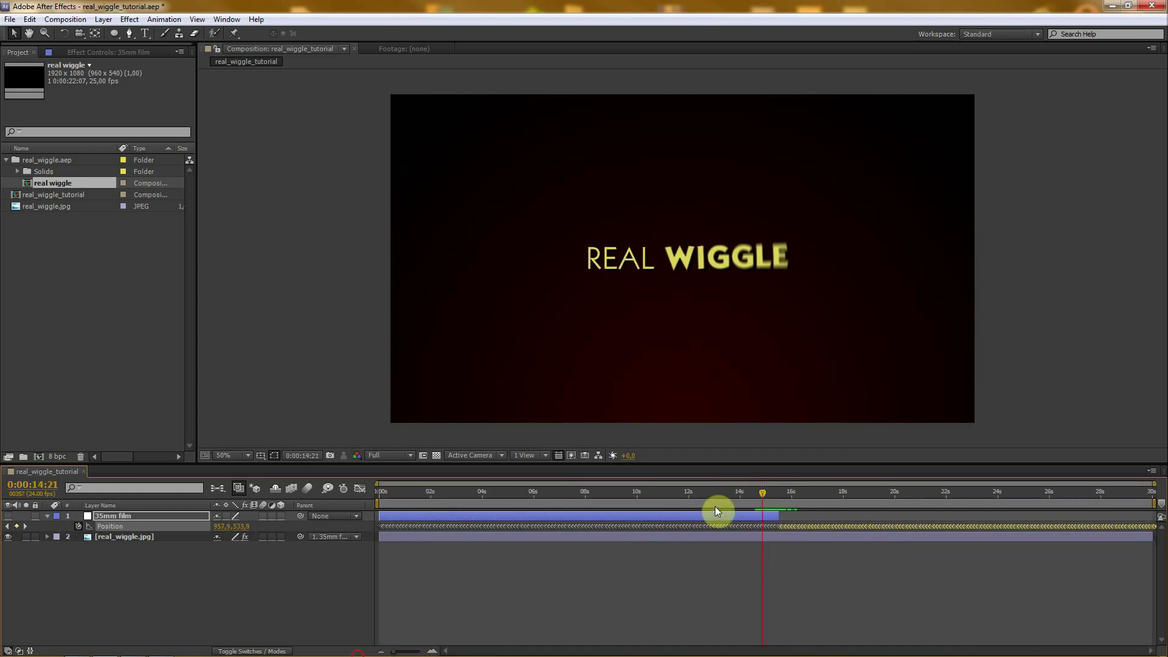
left_click_drag(708, 500, 607, 503)
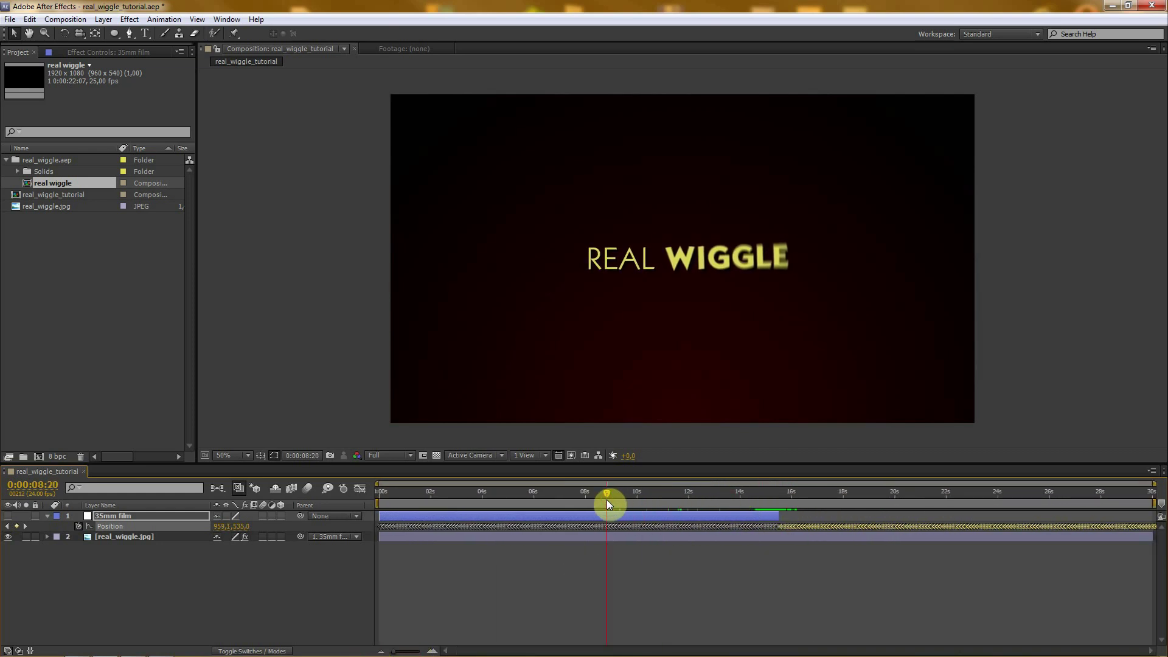
Preview the extended shake animation and save the project.
key("KP_0")
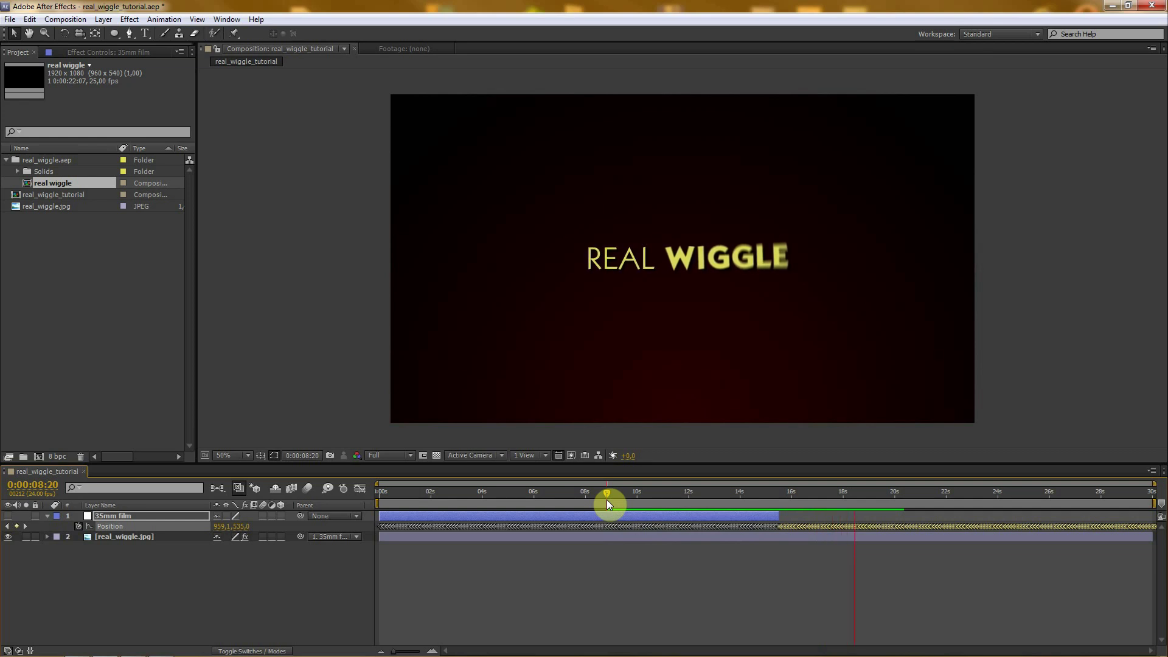
left_click_drag(607, 499, 316, 506)
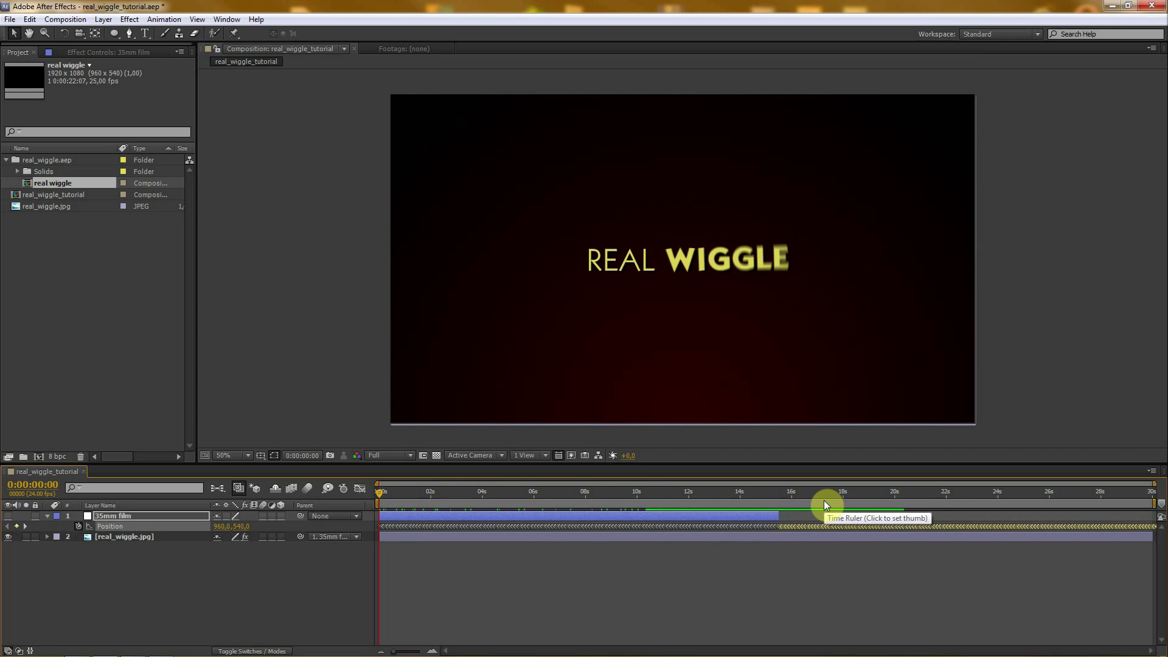
key("ctrl+s")
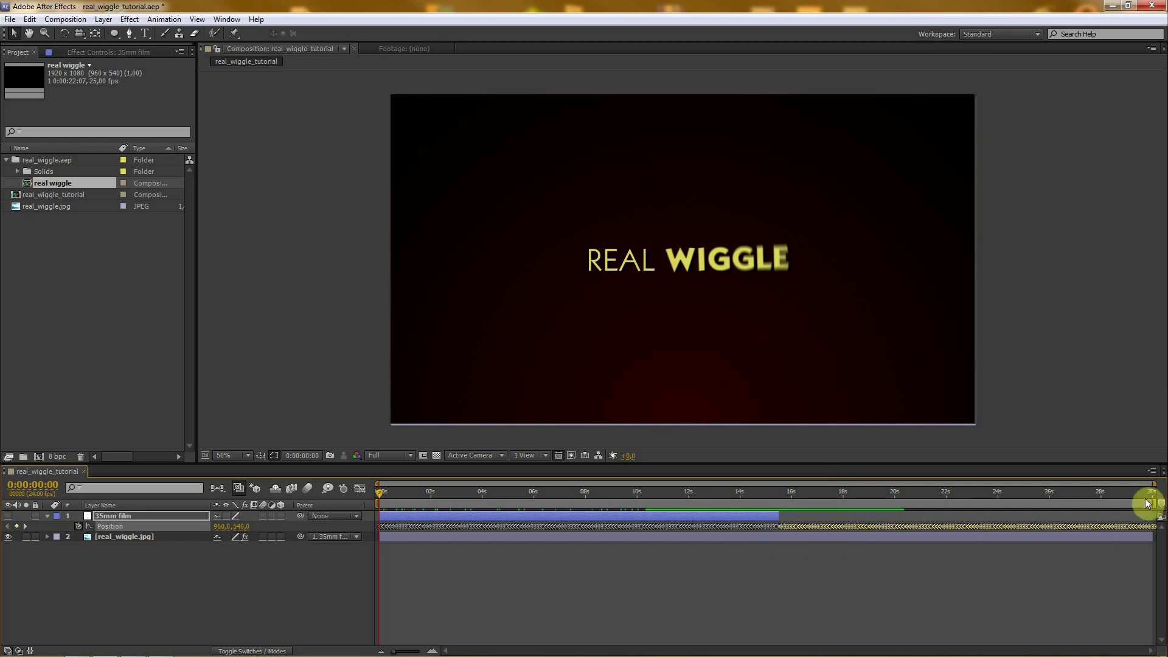
Extend the 35mm film layer's out-point to the comp's 30-second end and hide it.
left_click(283, 597)
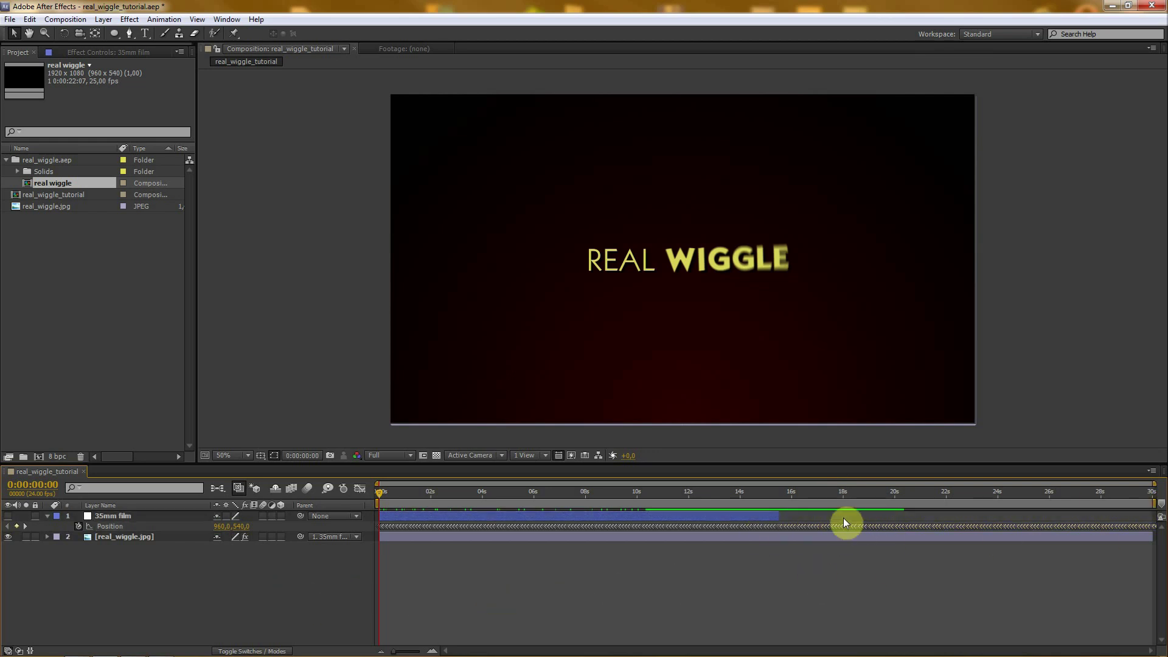
left_click_drag(785, 517, 950, 516)
left_click(8, 516)
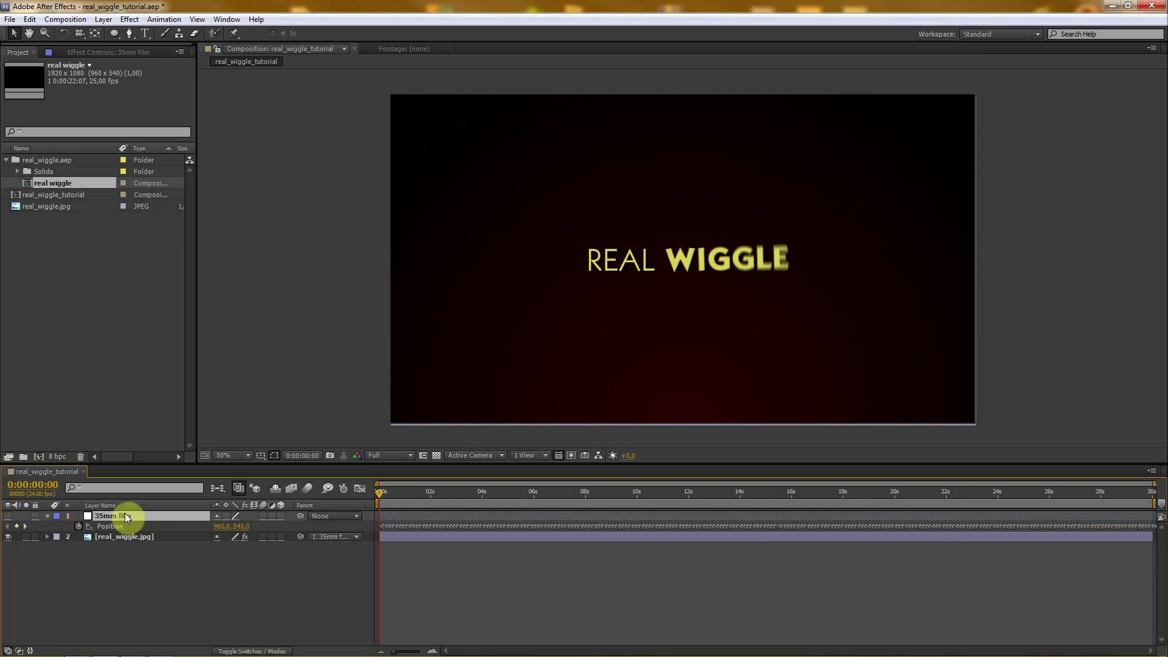